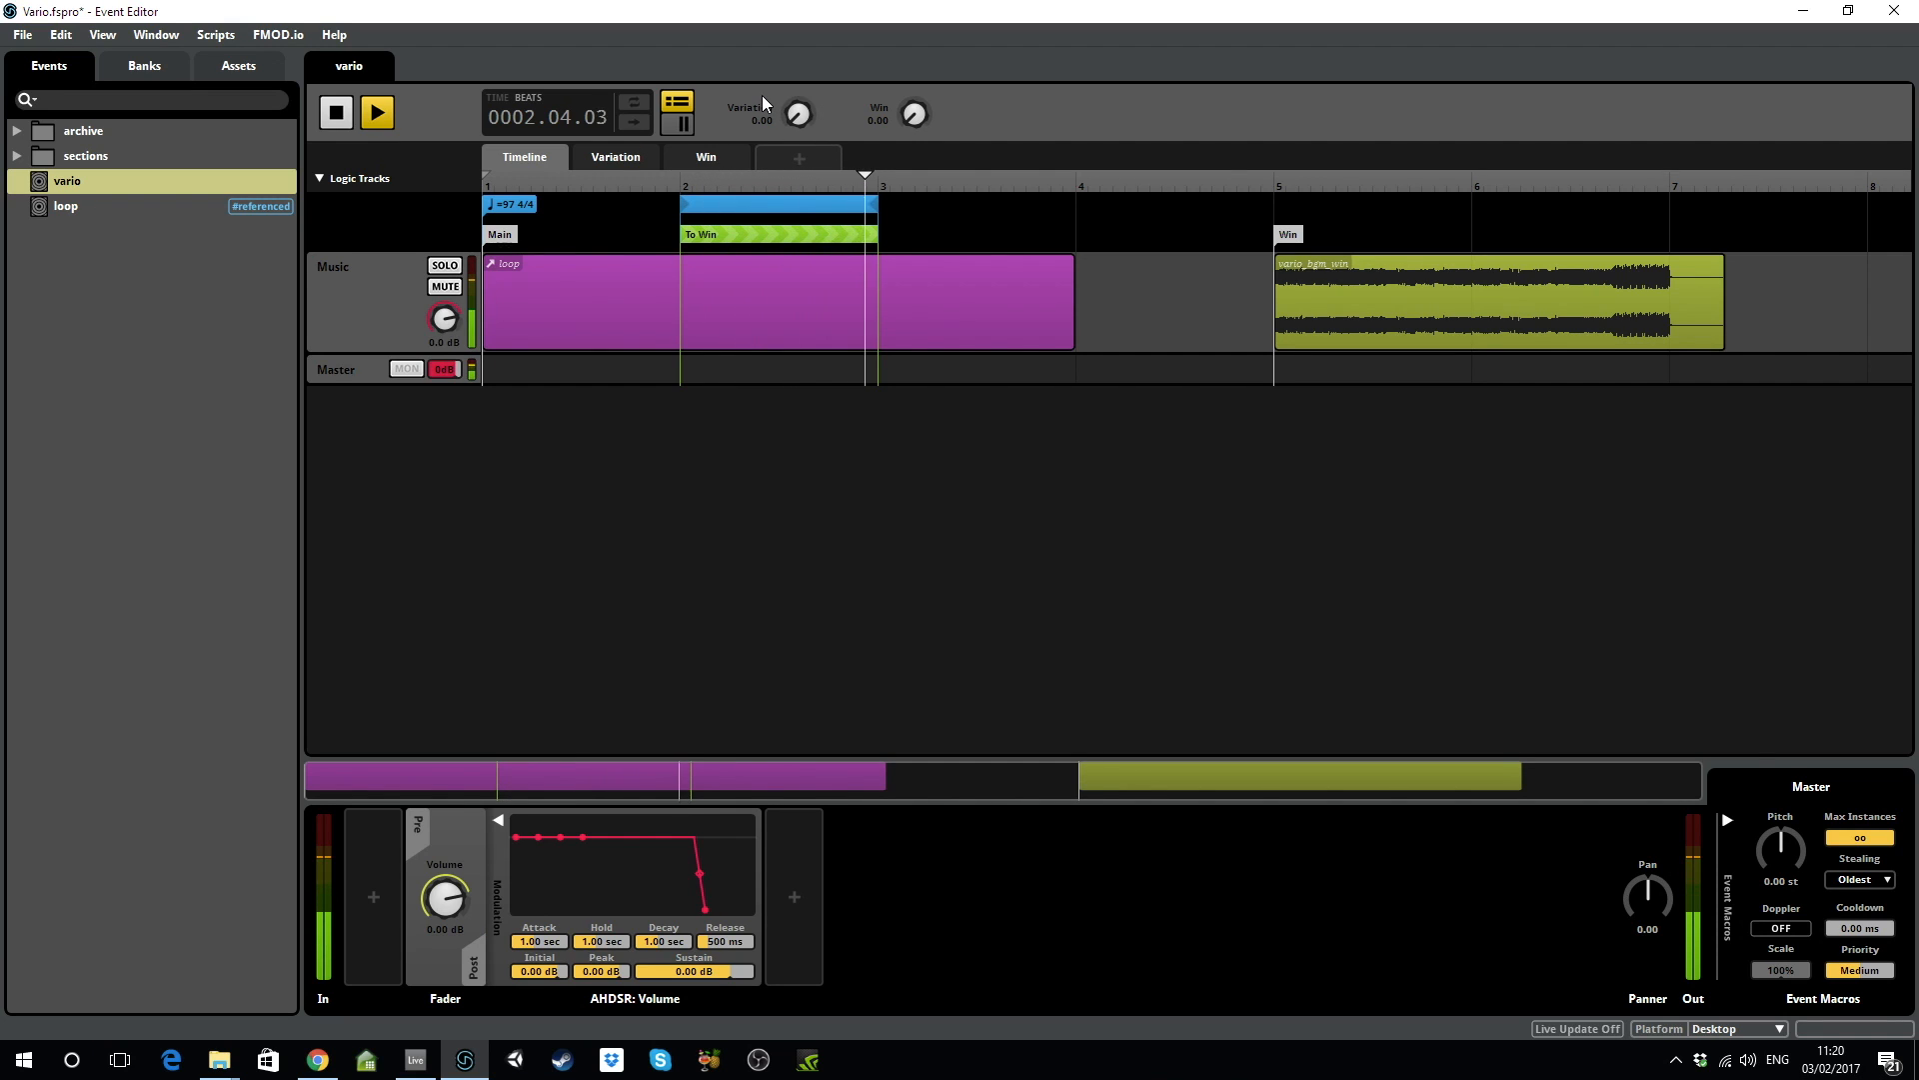
Raise the Variation parameter from a slight nudge up to 3.00 during playback.
drag(795, 121, 796, 115)
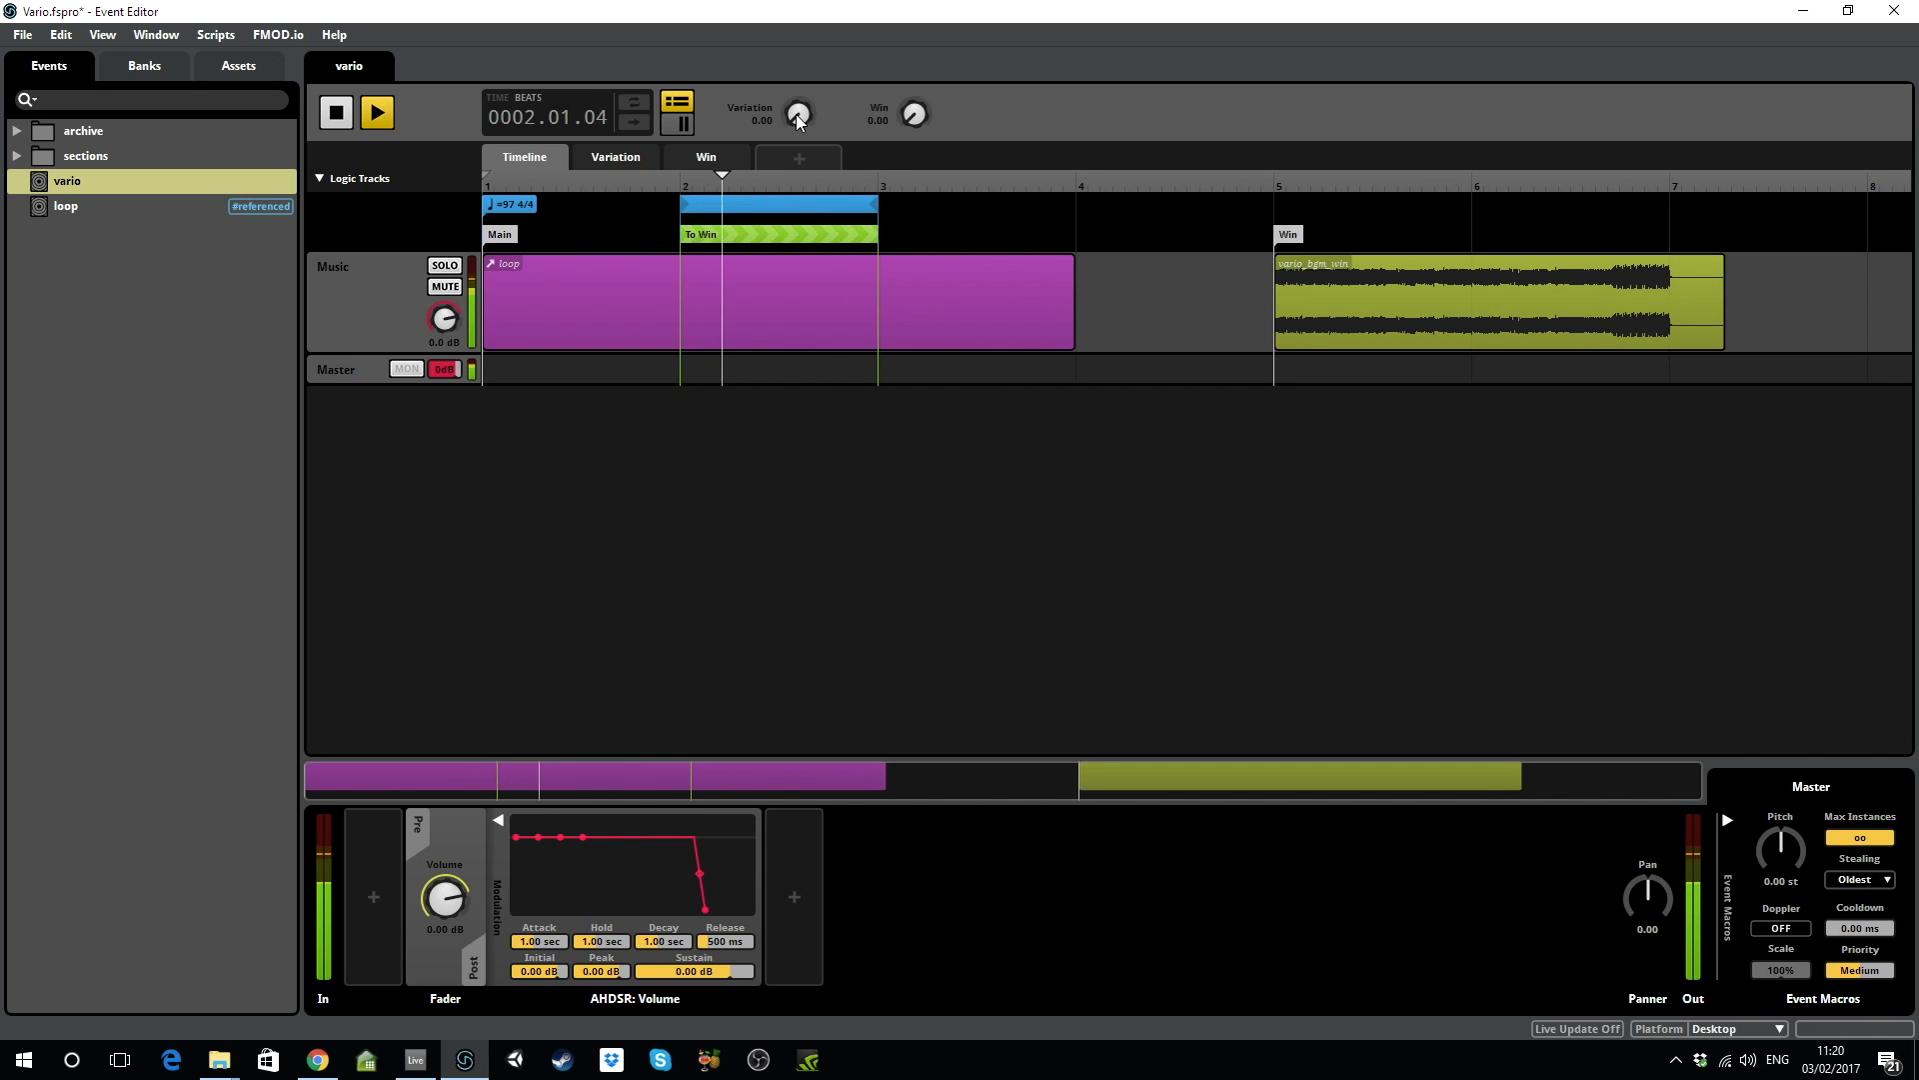
drag(799, 116, 798, 40)
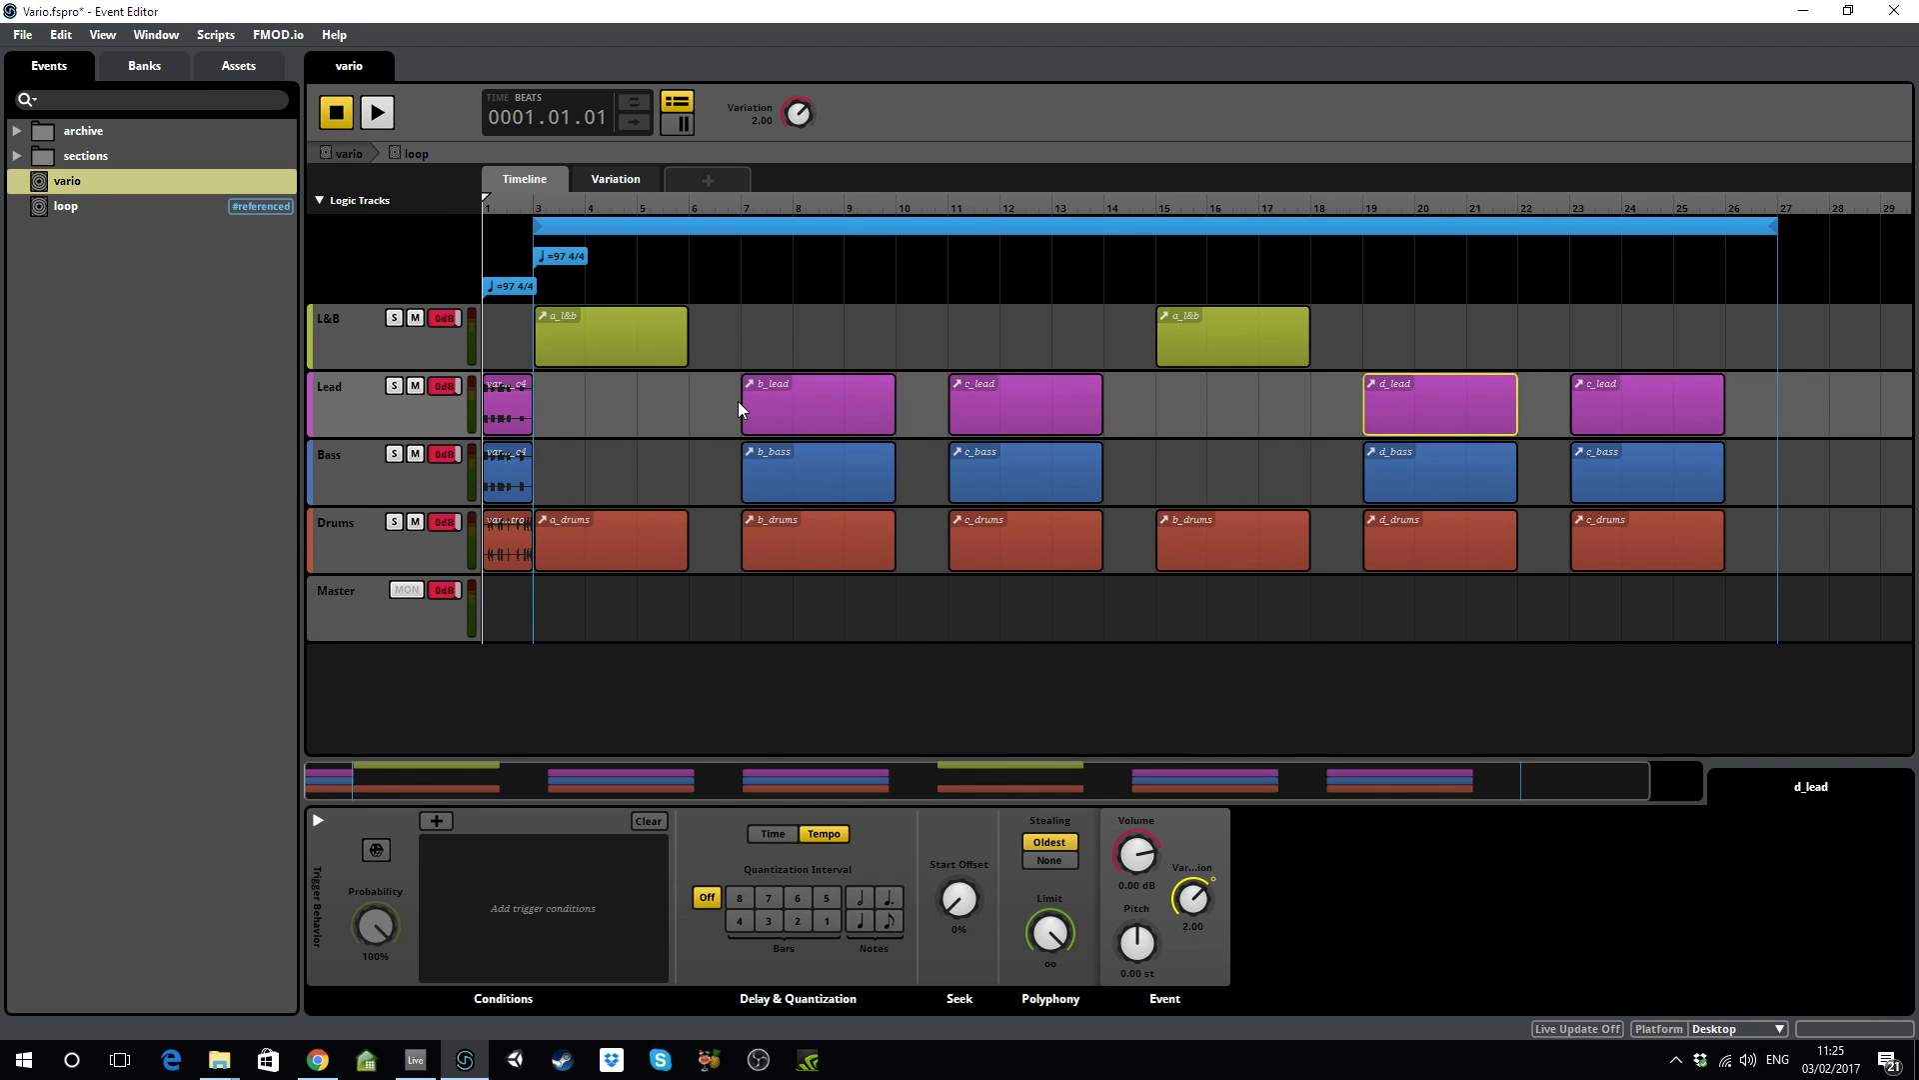
Move the loop region to span bars 7–11 and play it from just before bar 7.
drag(538, 225, 745, 241)
drag(1777, 222, 943, 245)
click(732, 201)
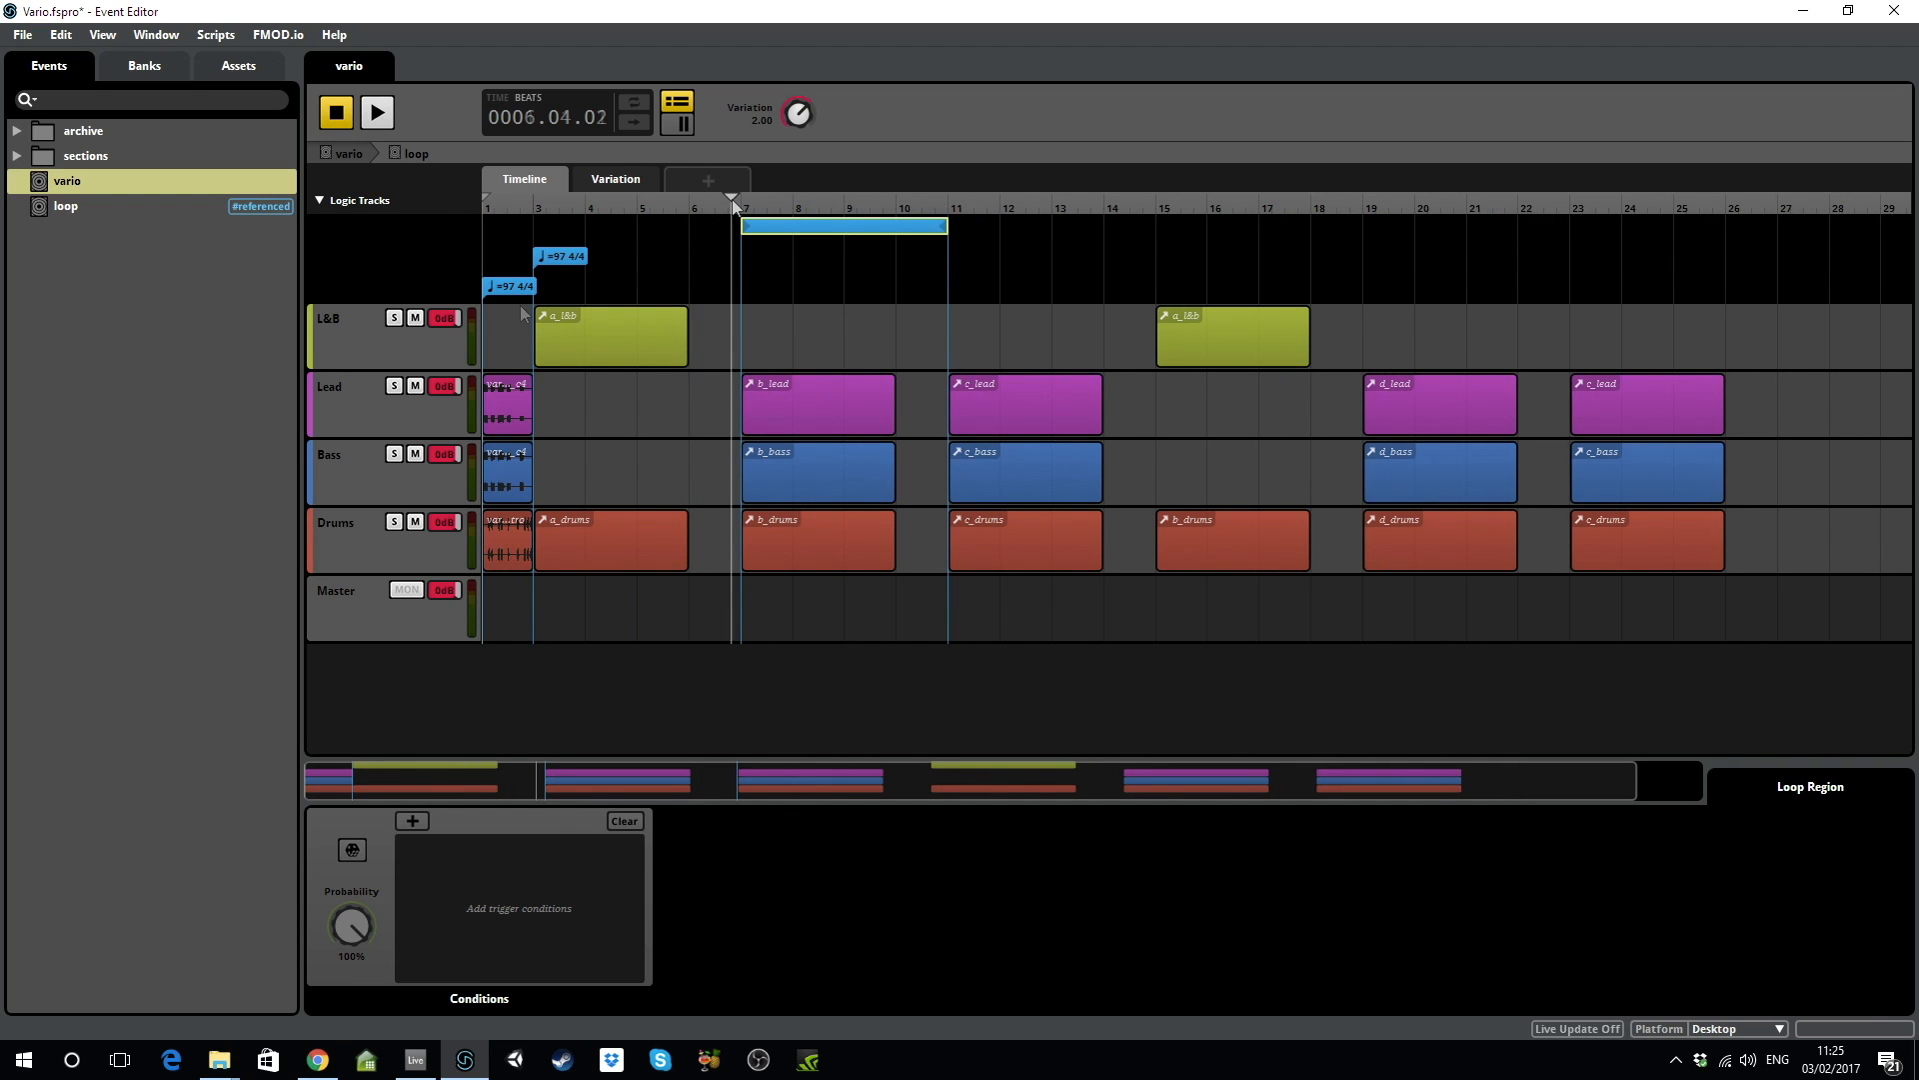
click(377, 114)
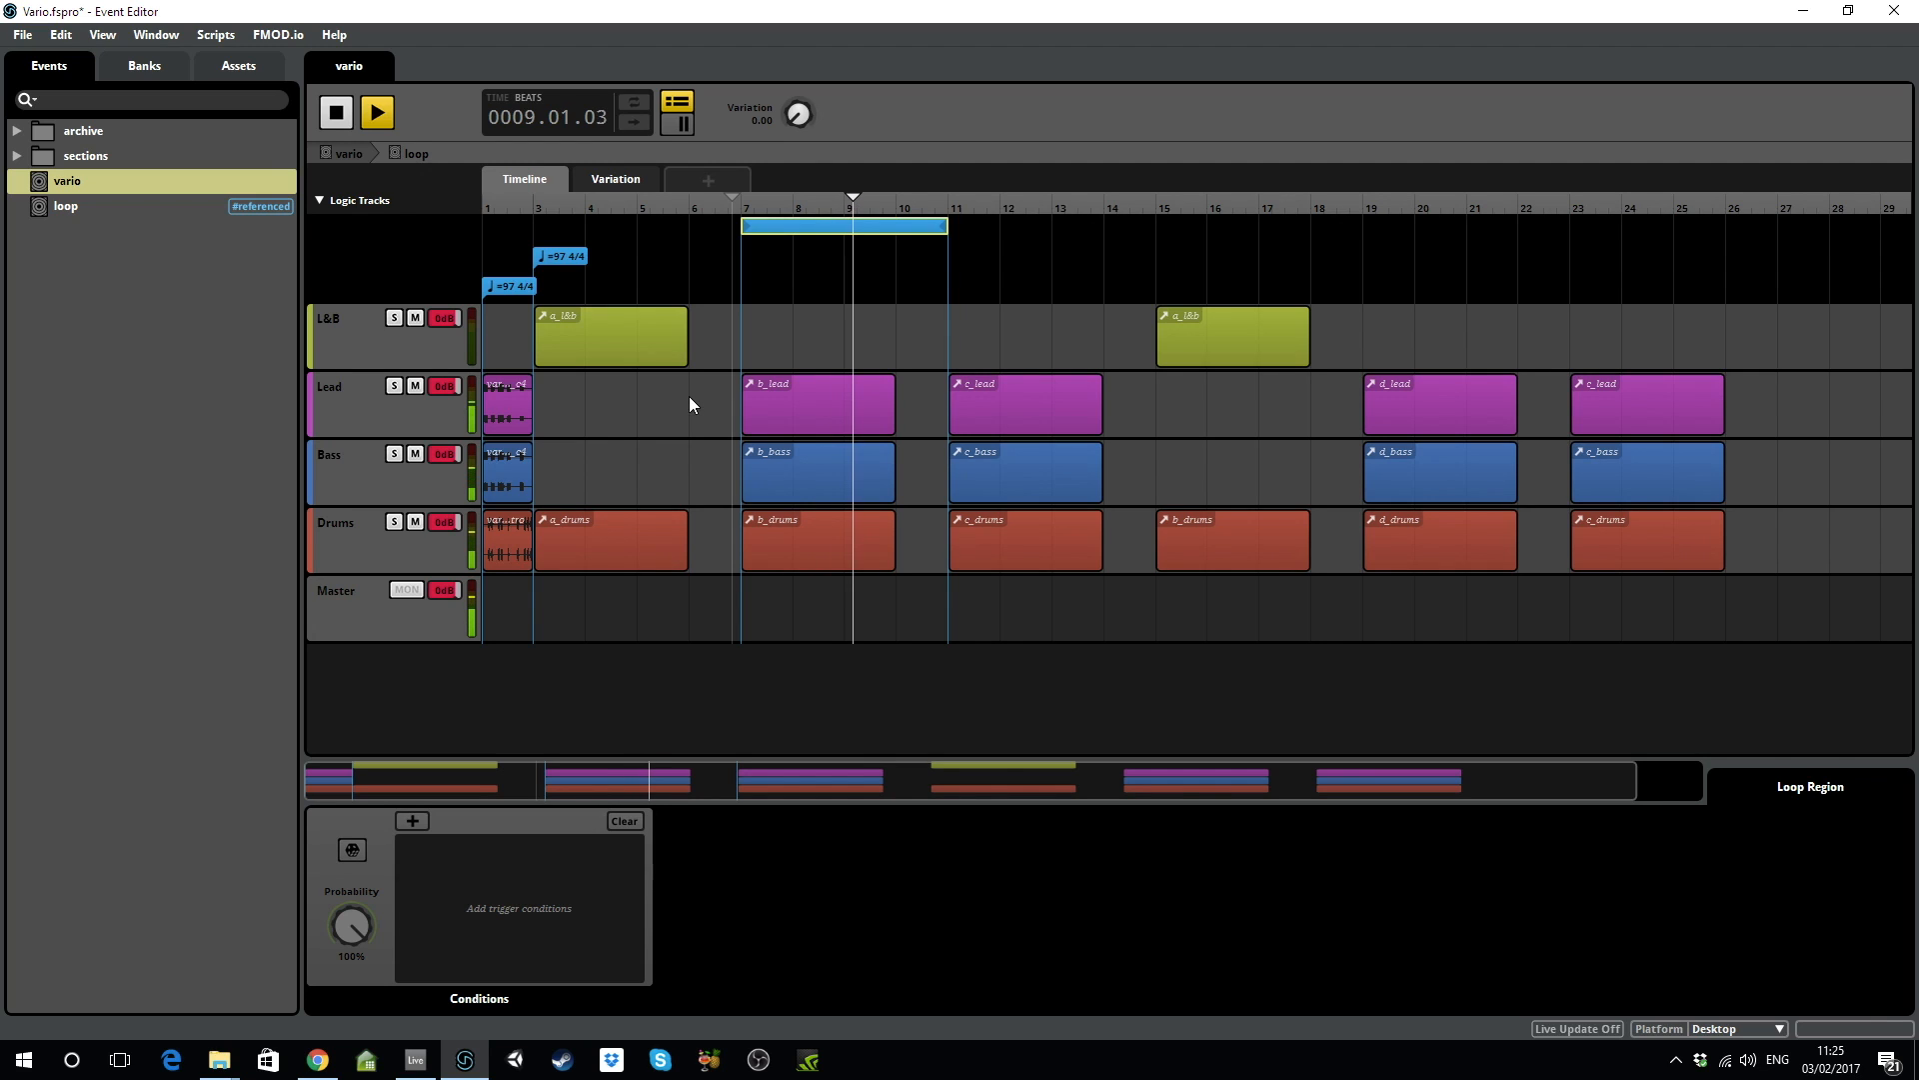
Audition the loop with Variation entered as 1.00, then 2.00.
double_click(764, 118)
text(1)
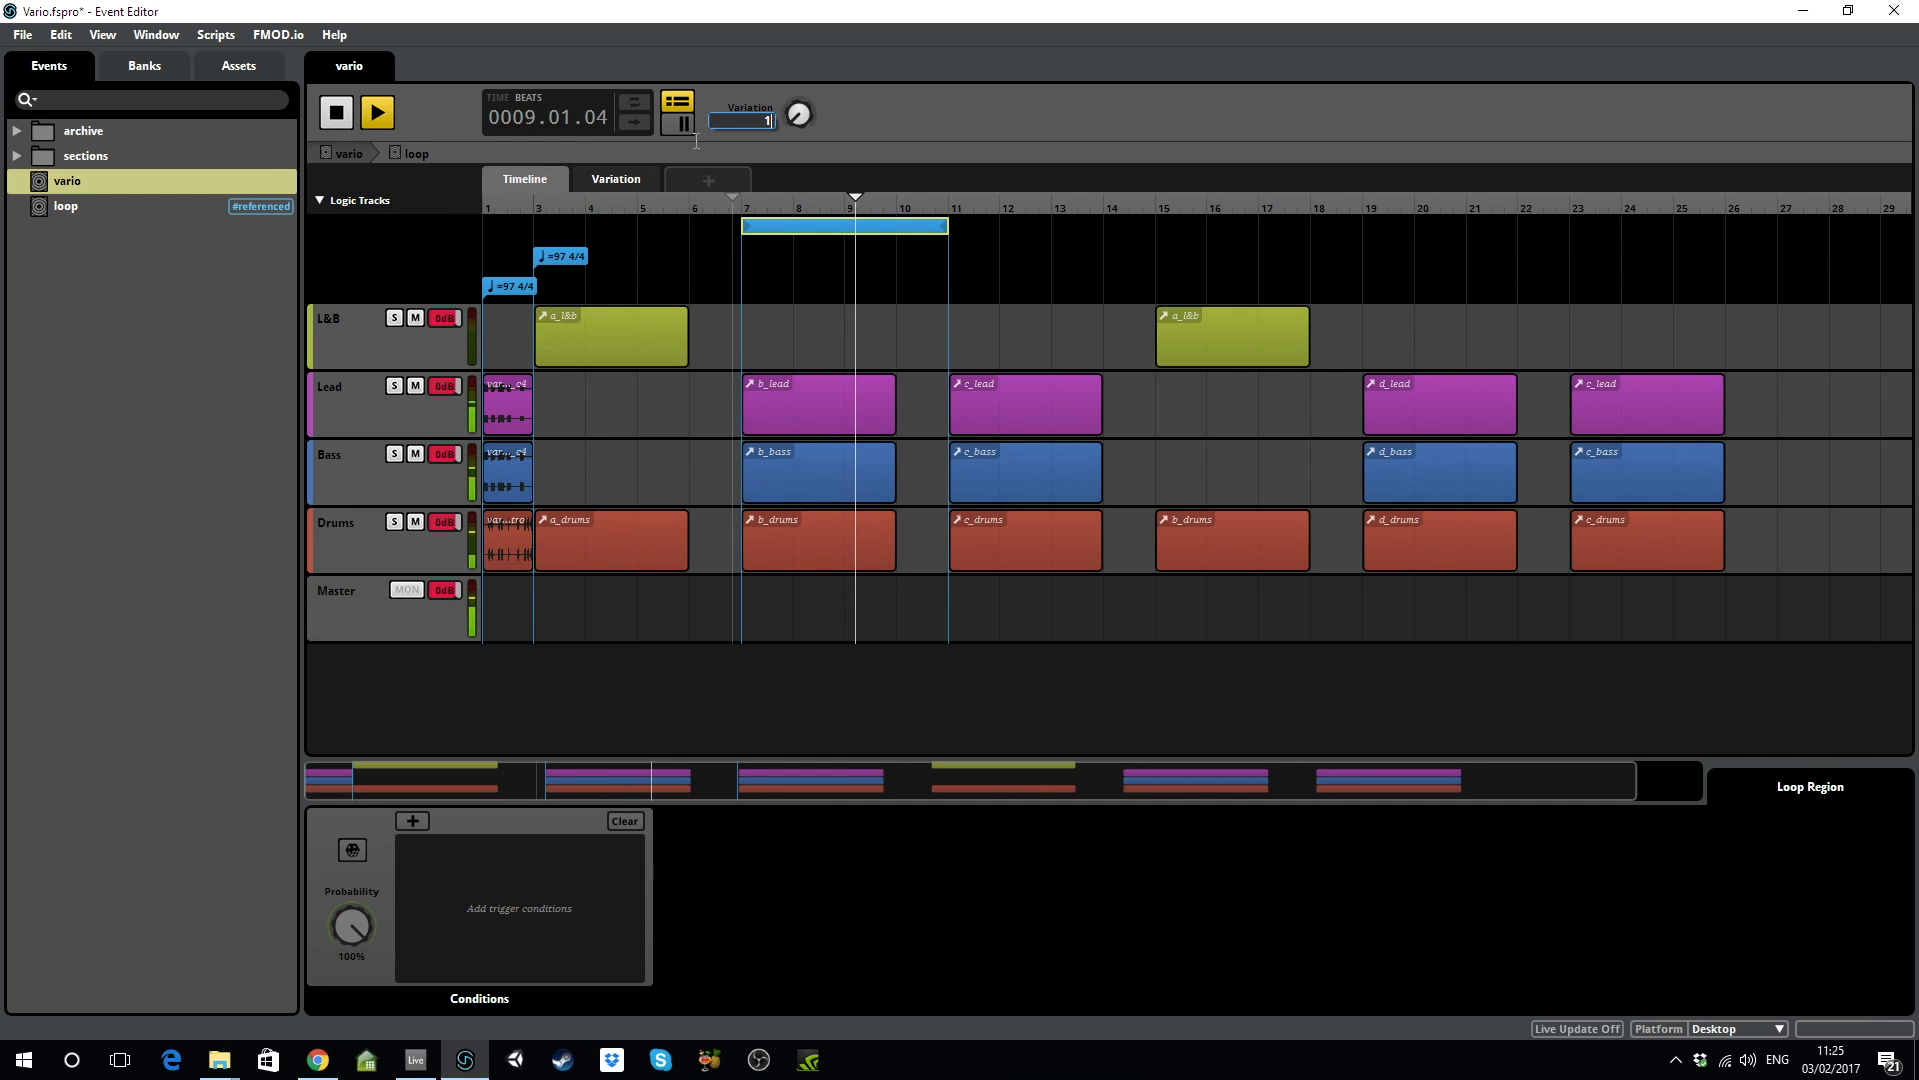
click(694, 141)
double_click(763, 120)
text(2)
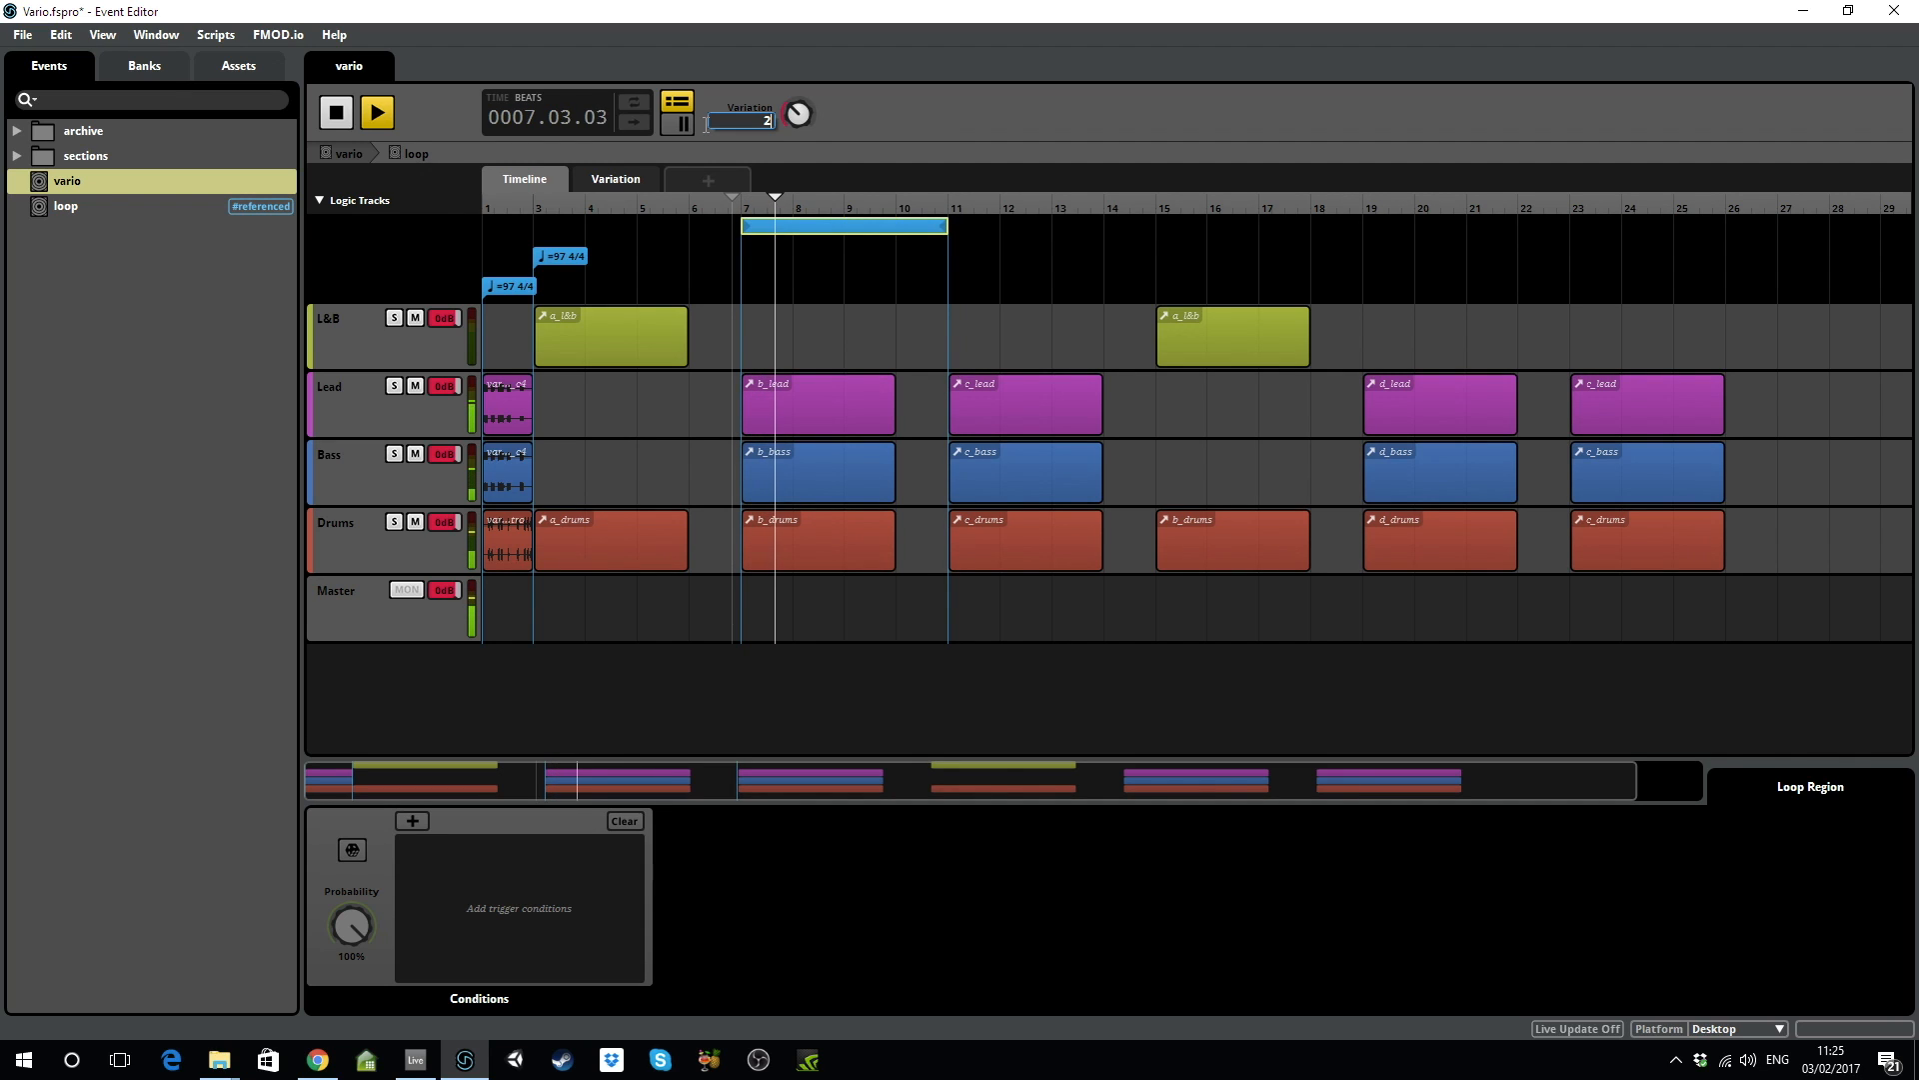
key(Return)
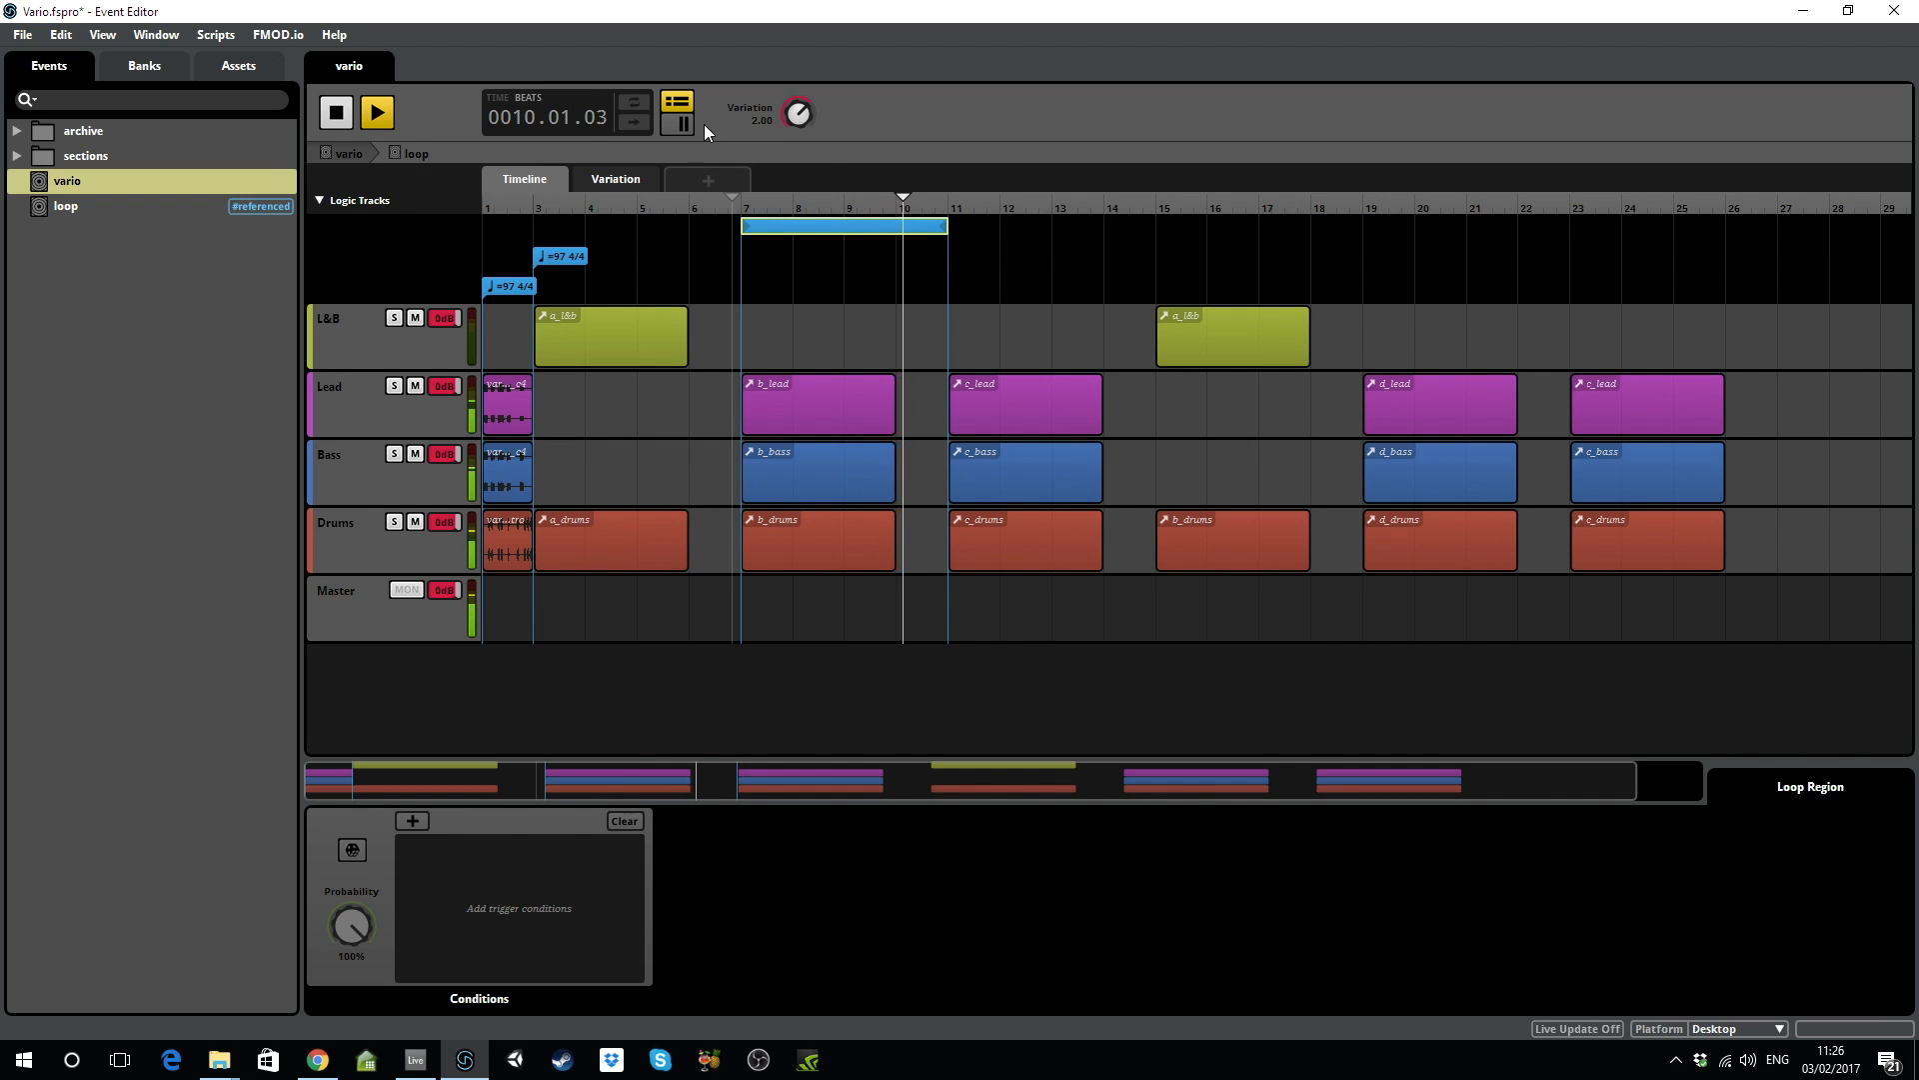
Set Variation to 3.00, then reset it to 0.00 and stop playback.
double_click(761, 122)
text(3)
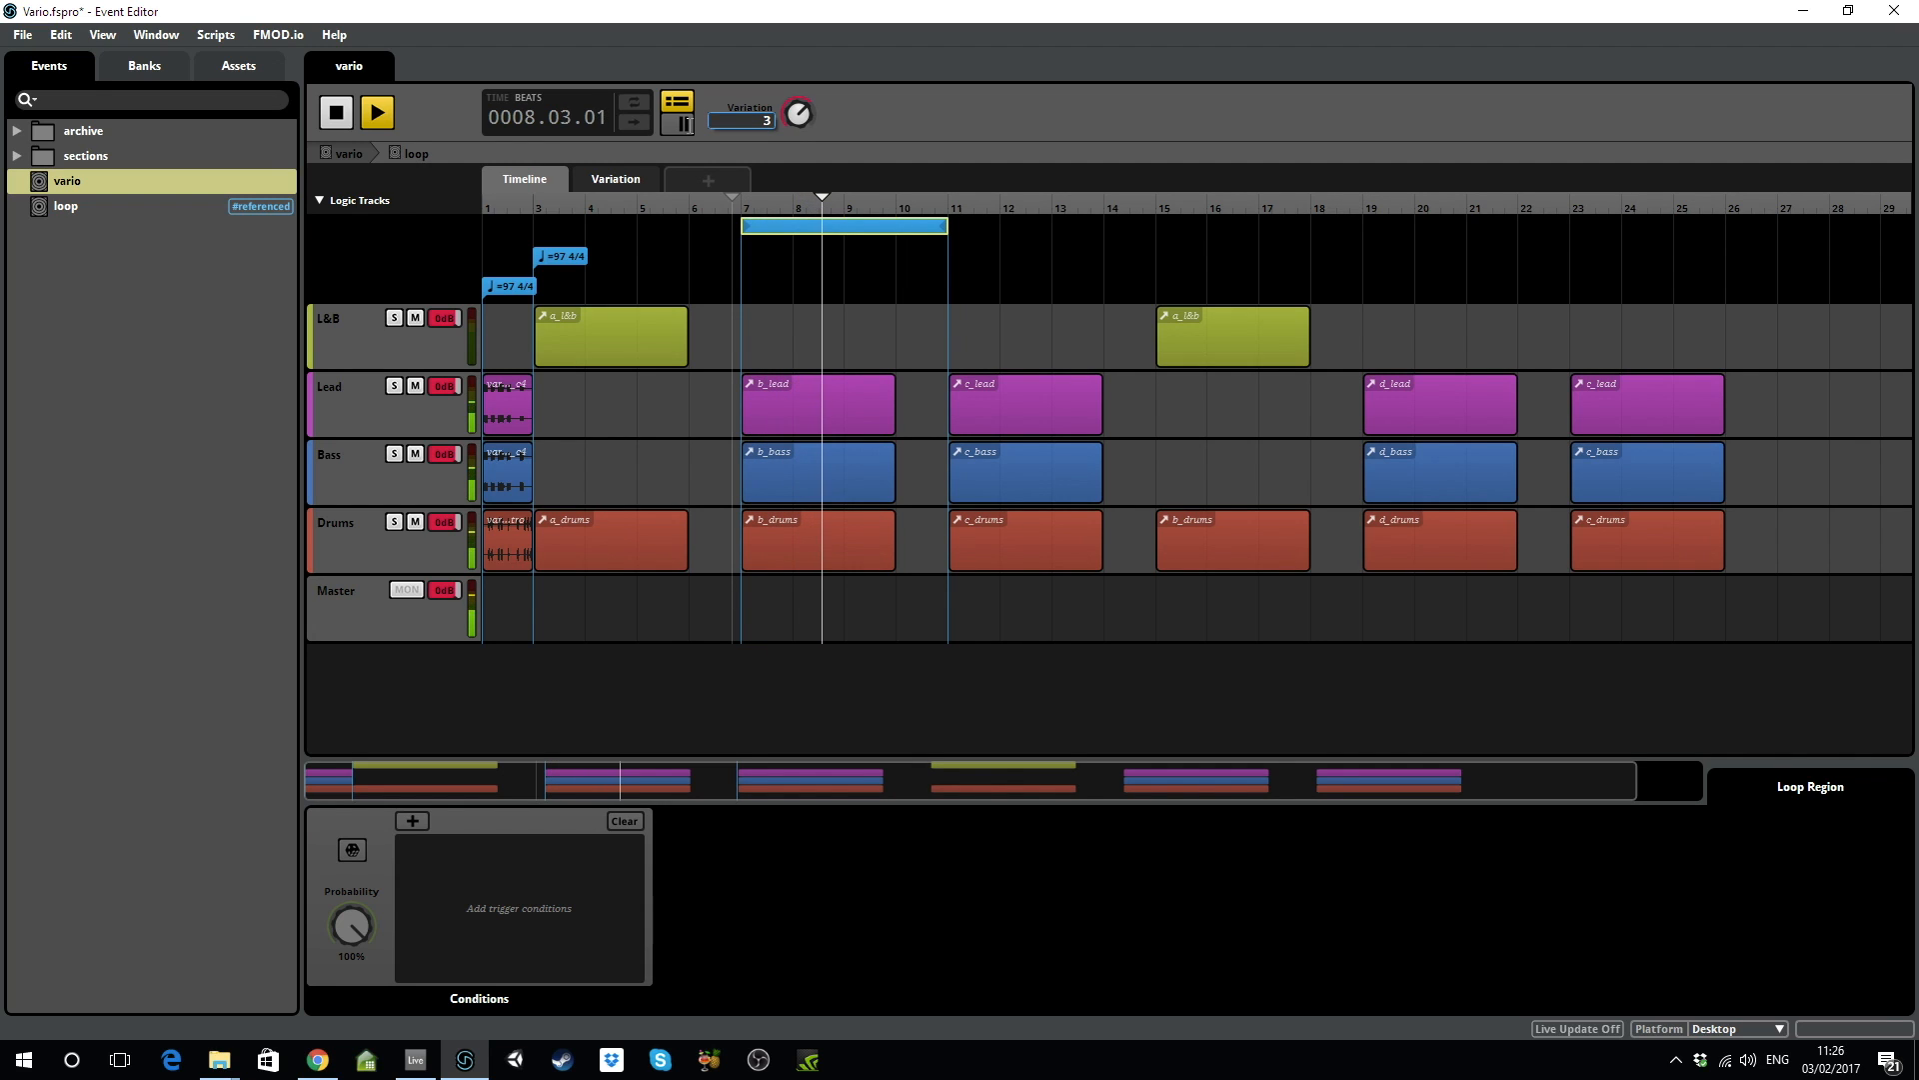
key(Return)
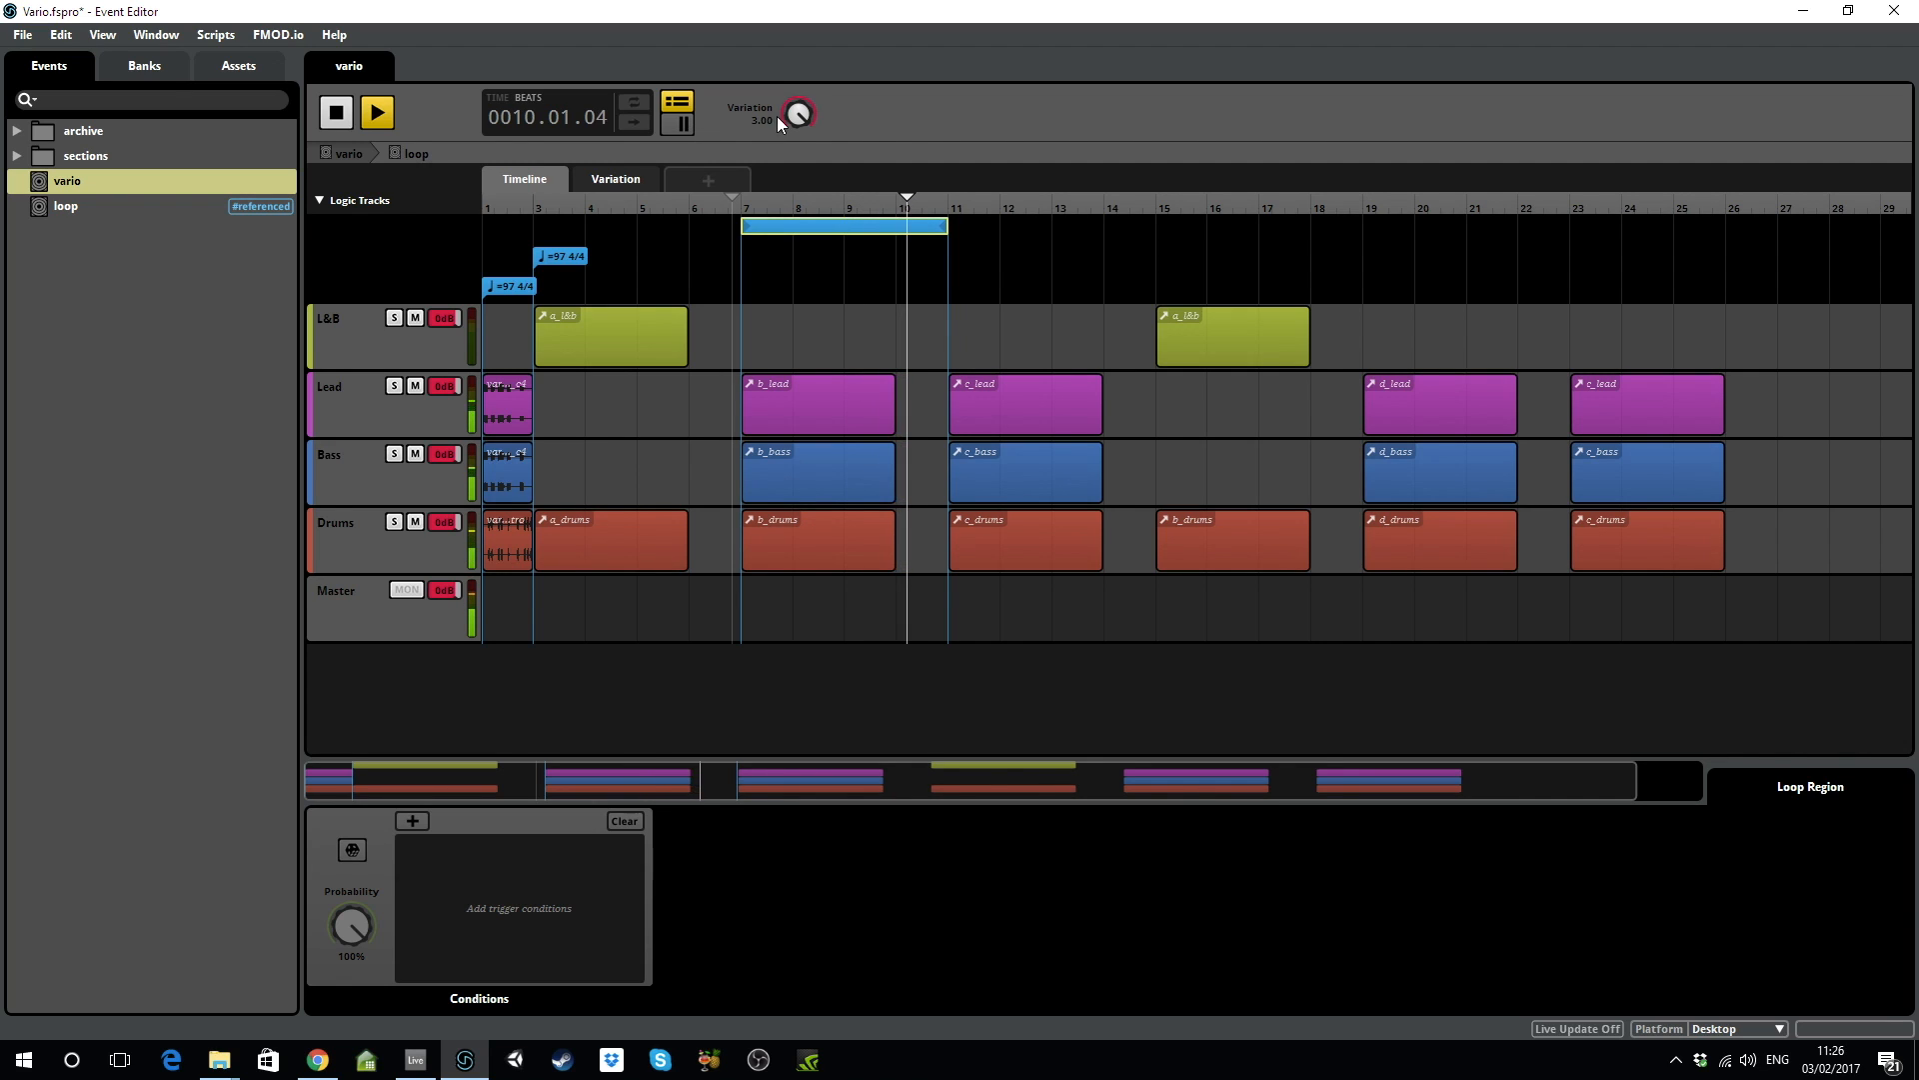
drag(806, 116, 801, 130)
click(335, 113)
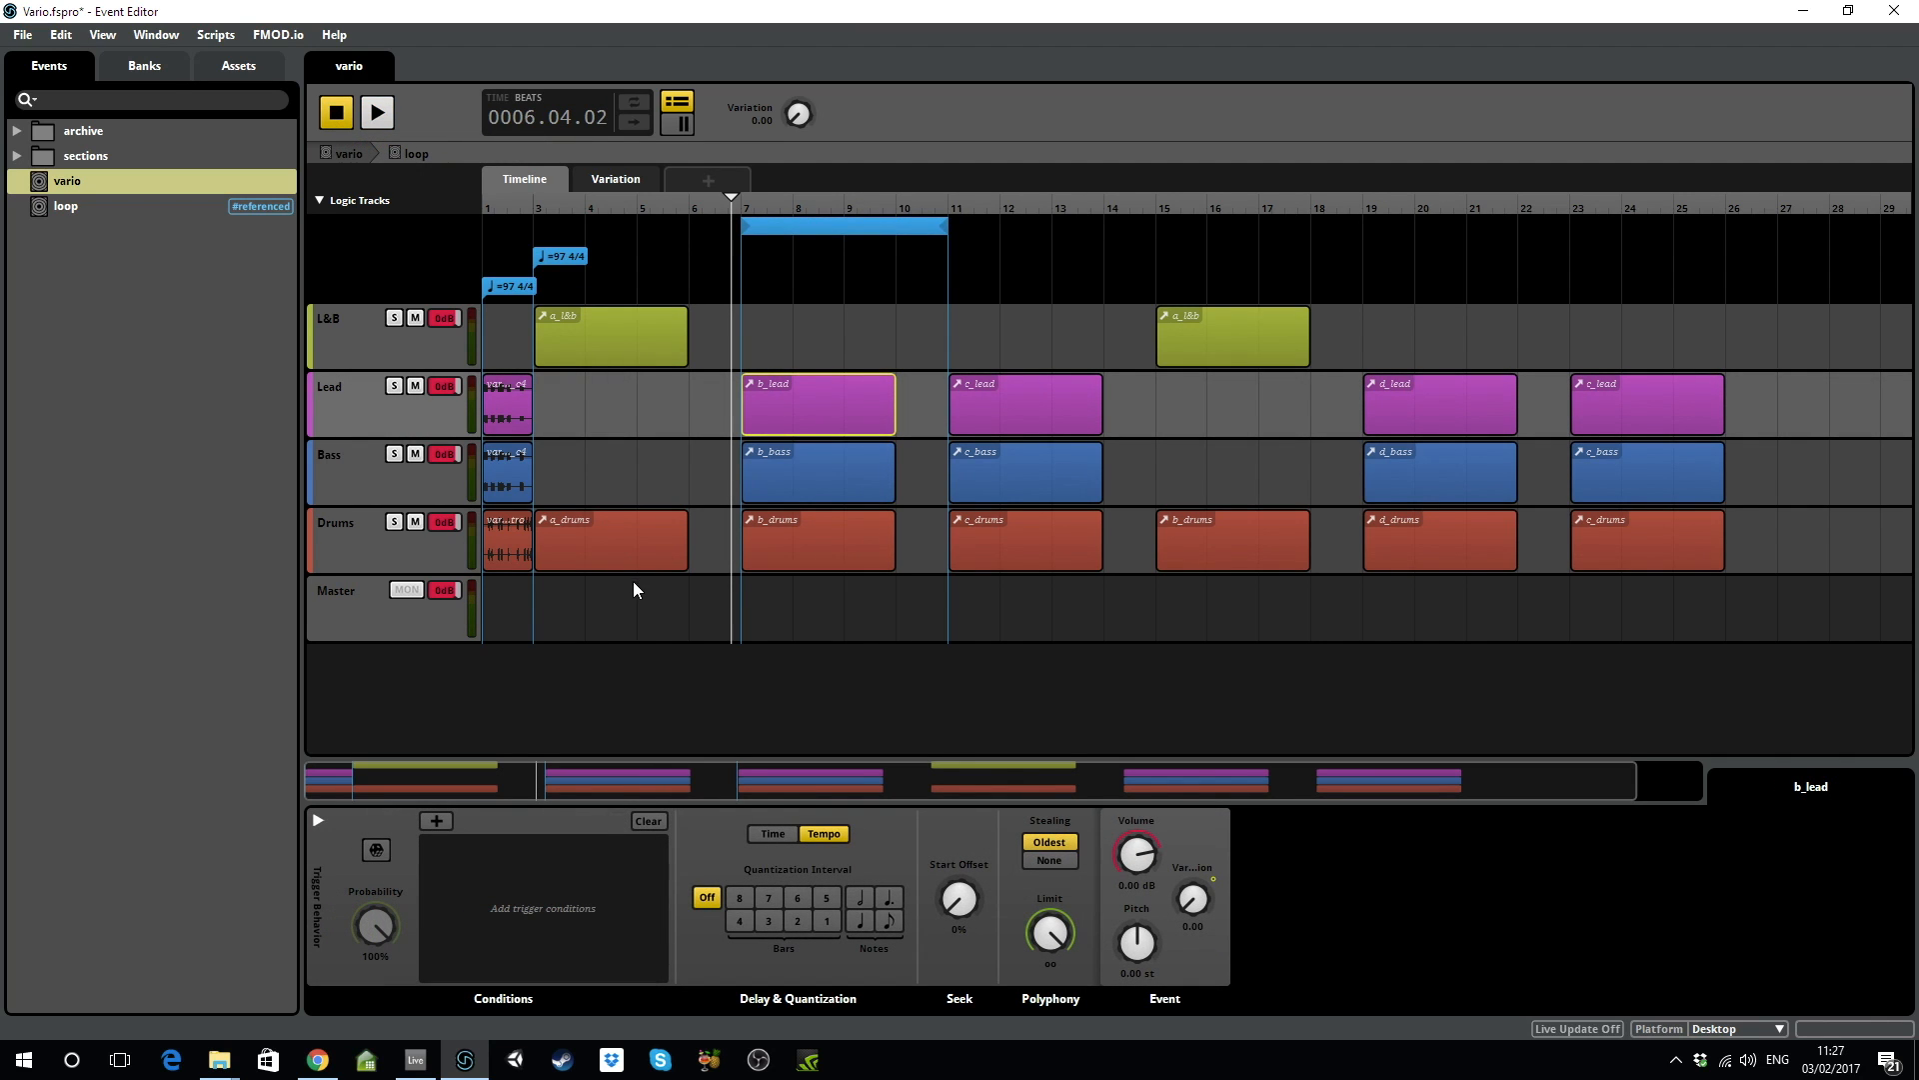
Open b_lead on the Lead track, then open its first lead_b1 instrument's nested event.
double_click(798, 395)
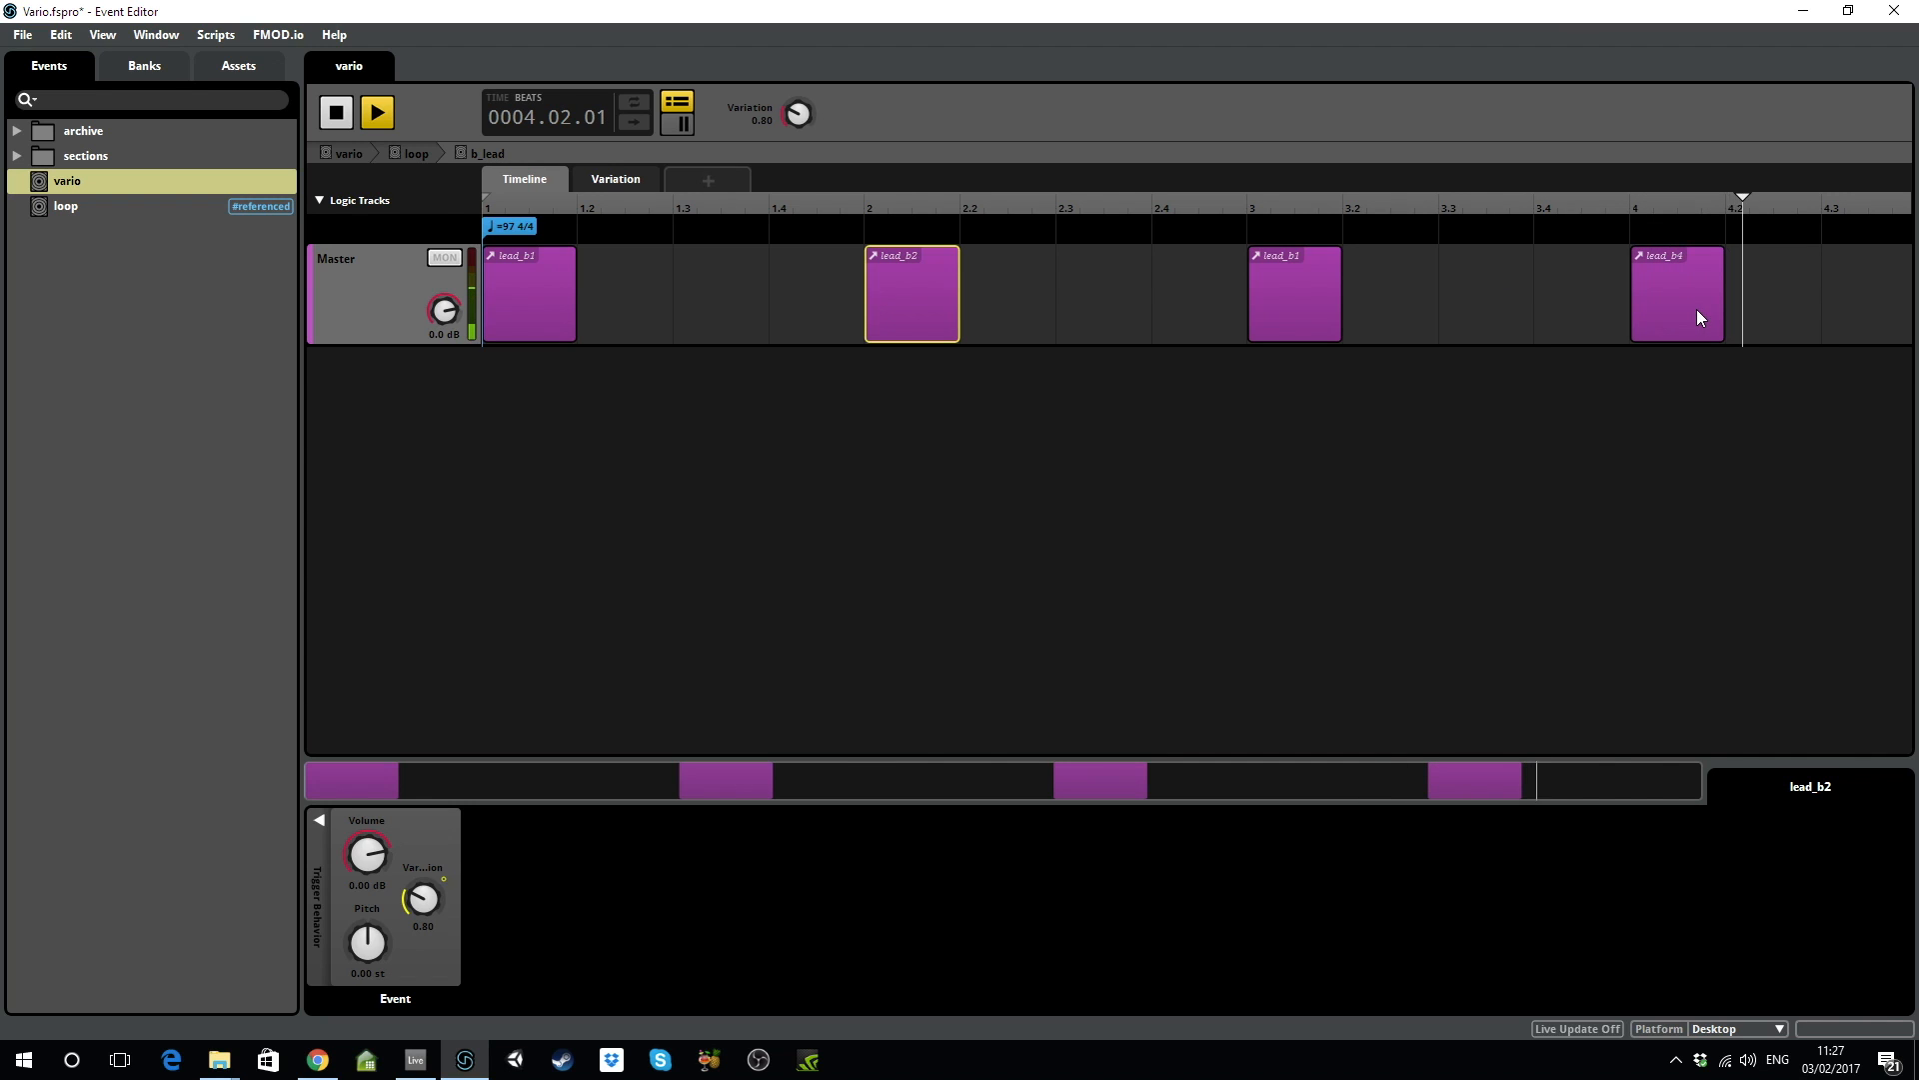
click(544, 302)
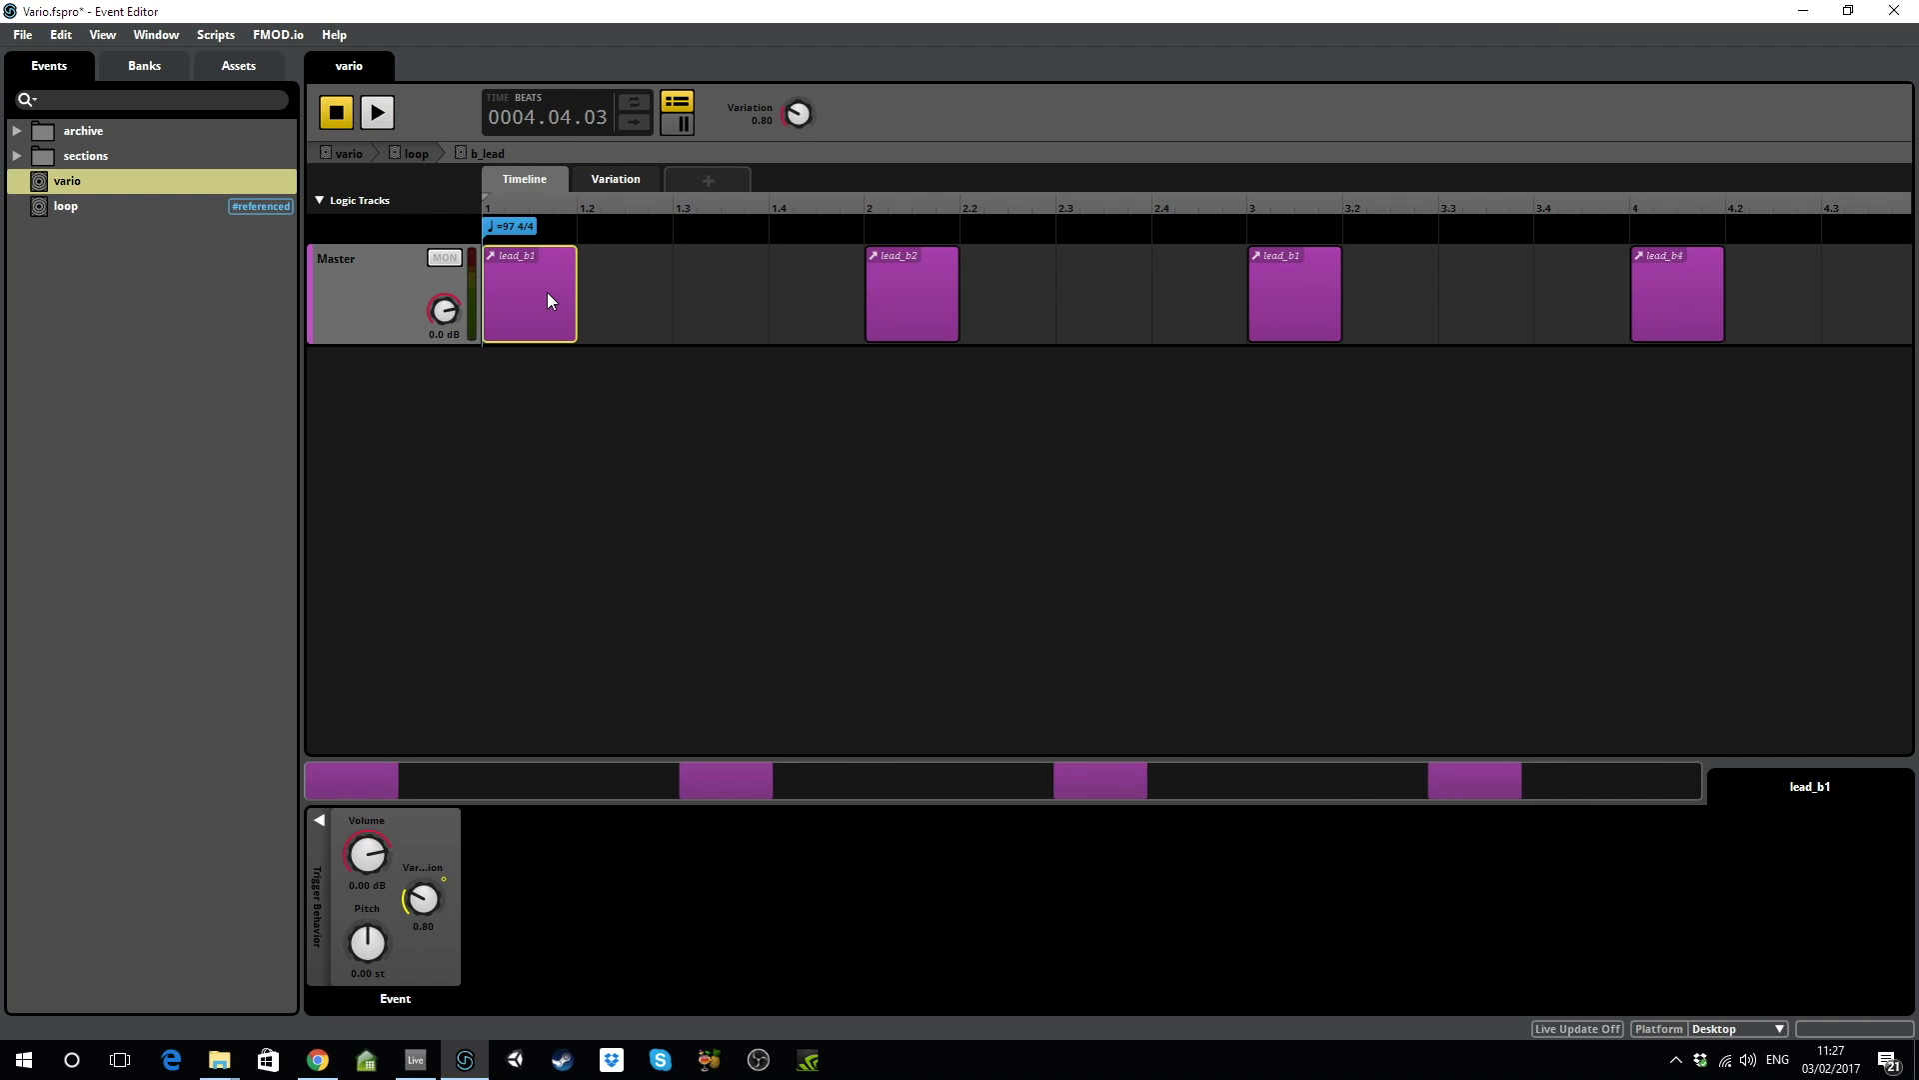
double_click(548, 292)
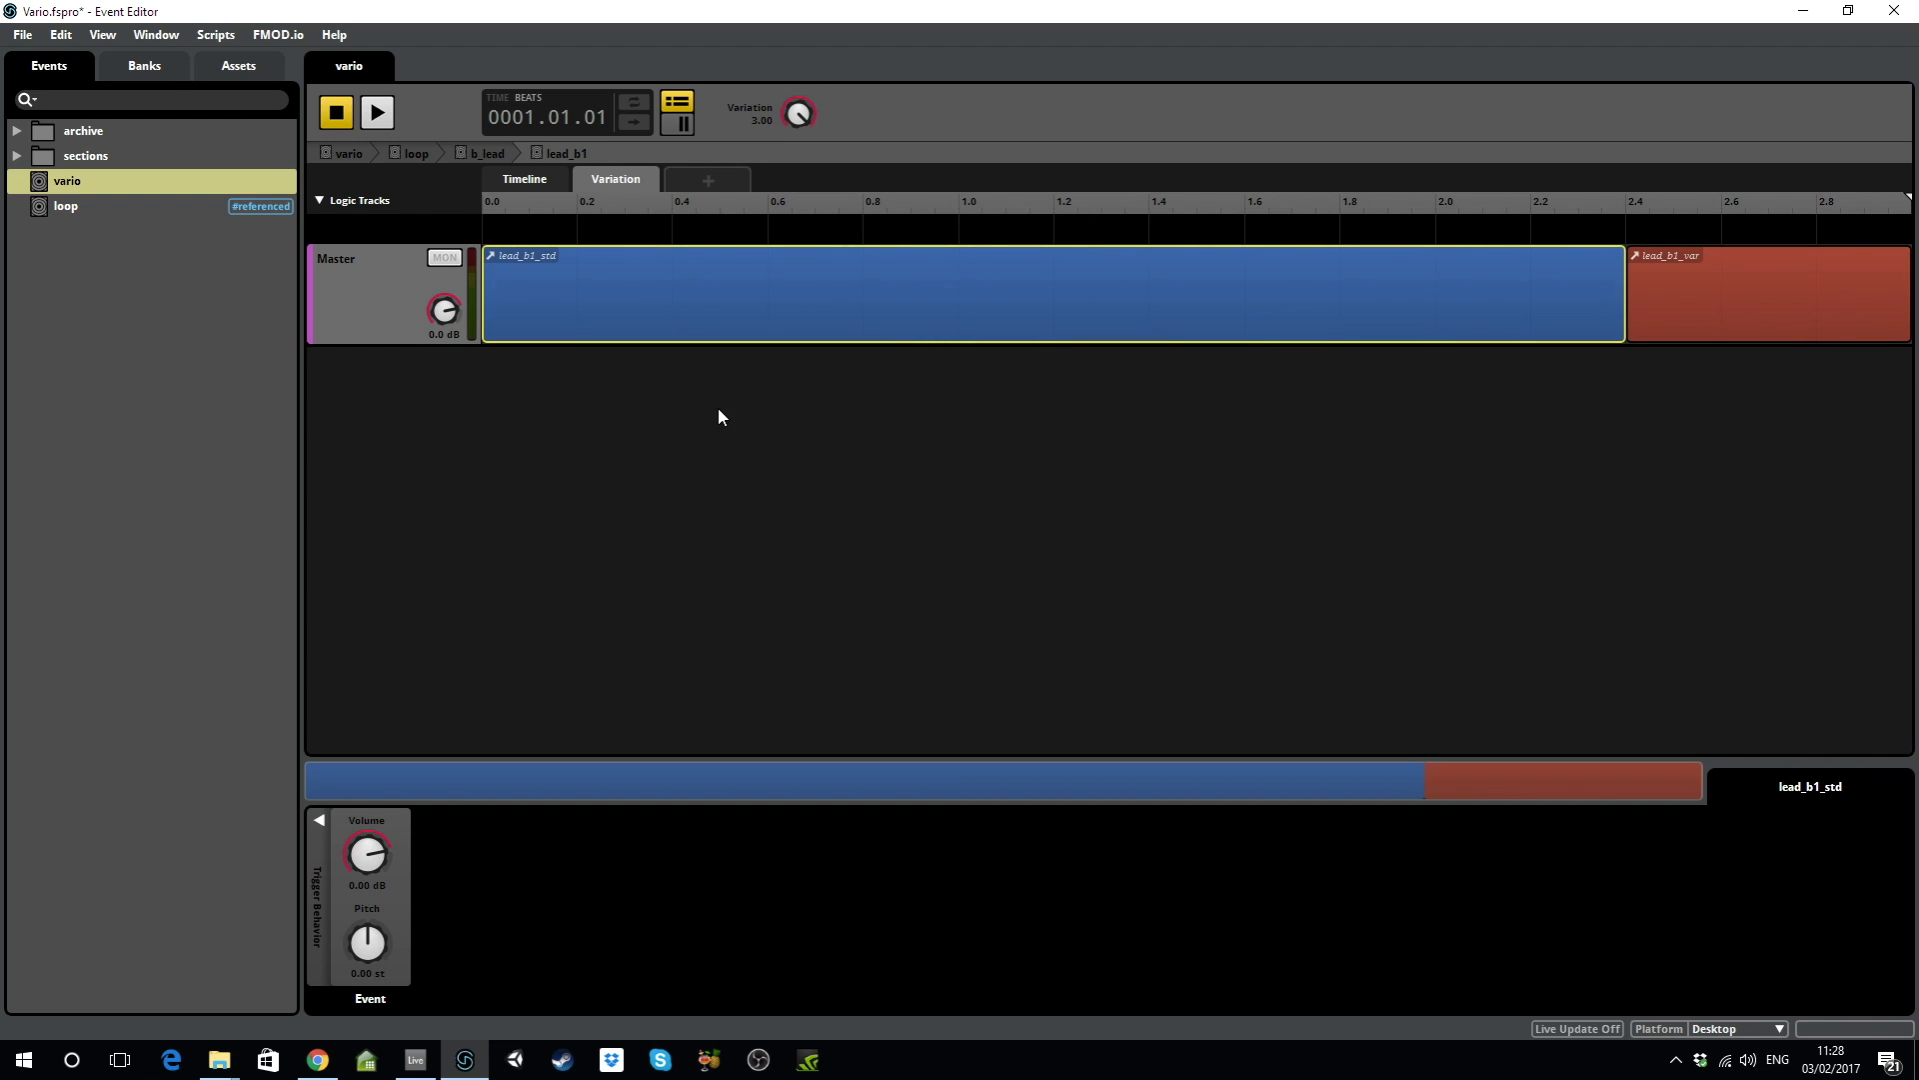
Preview the vario_bgm2_lead_b1 sound inside lead_b1_std, then raise Variation to about 2.44.
click(540, 180)
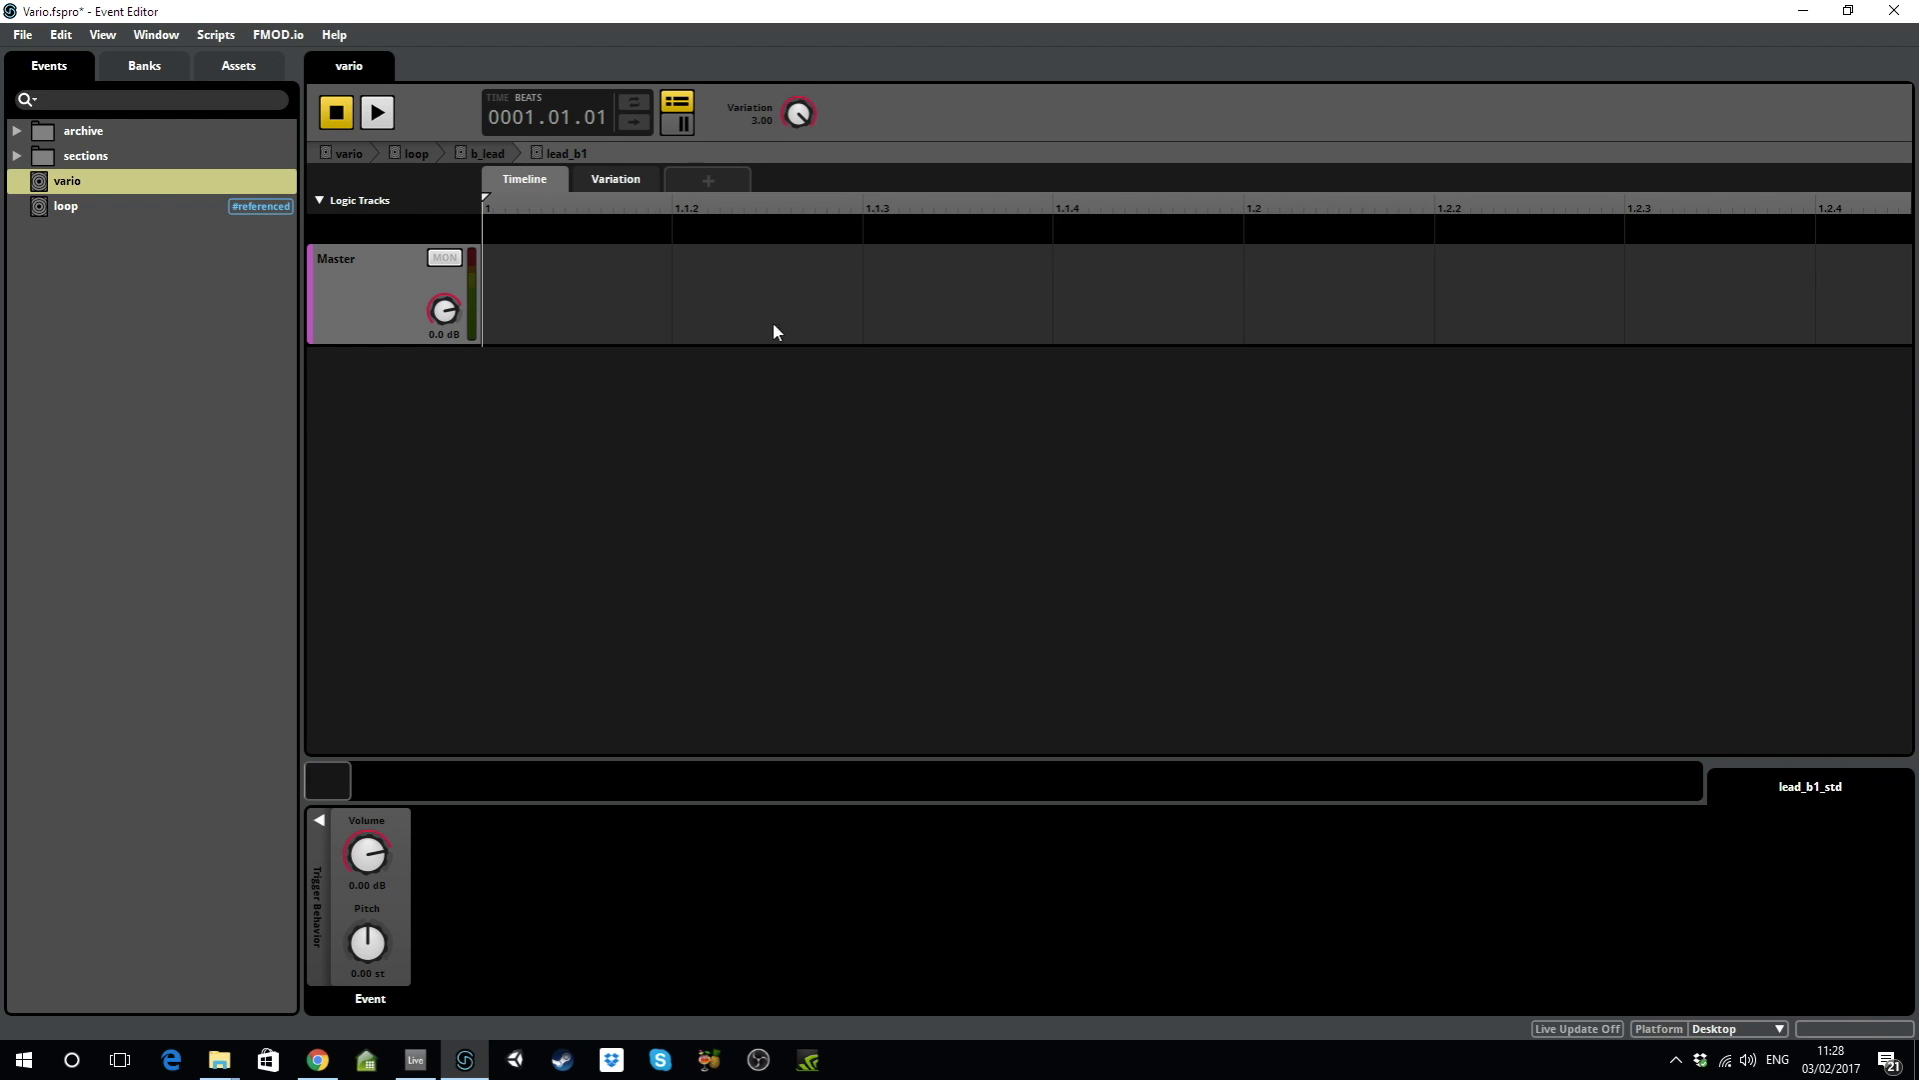
click(636, 185)
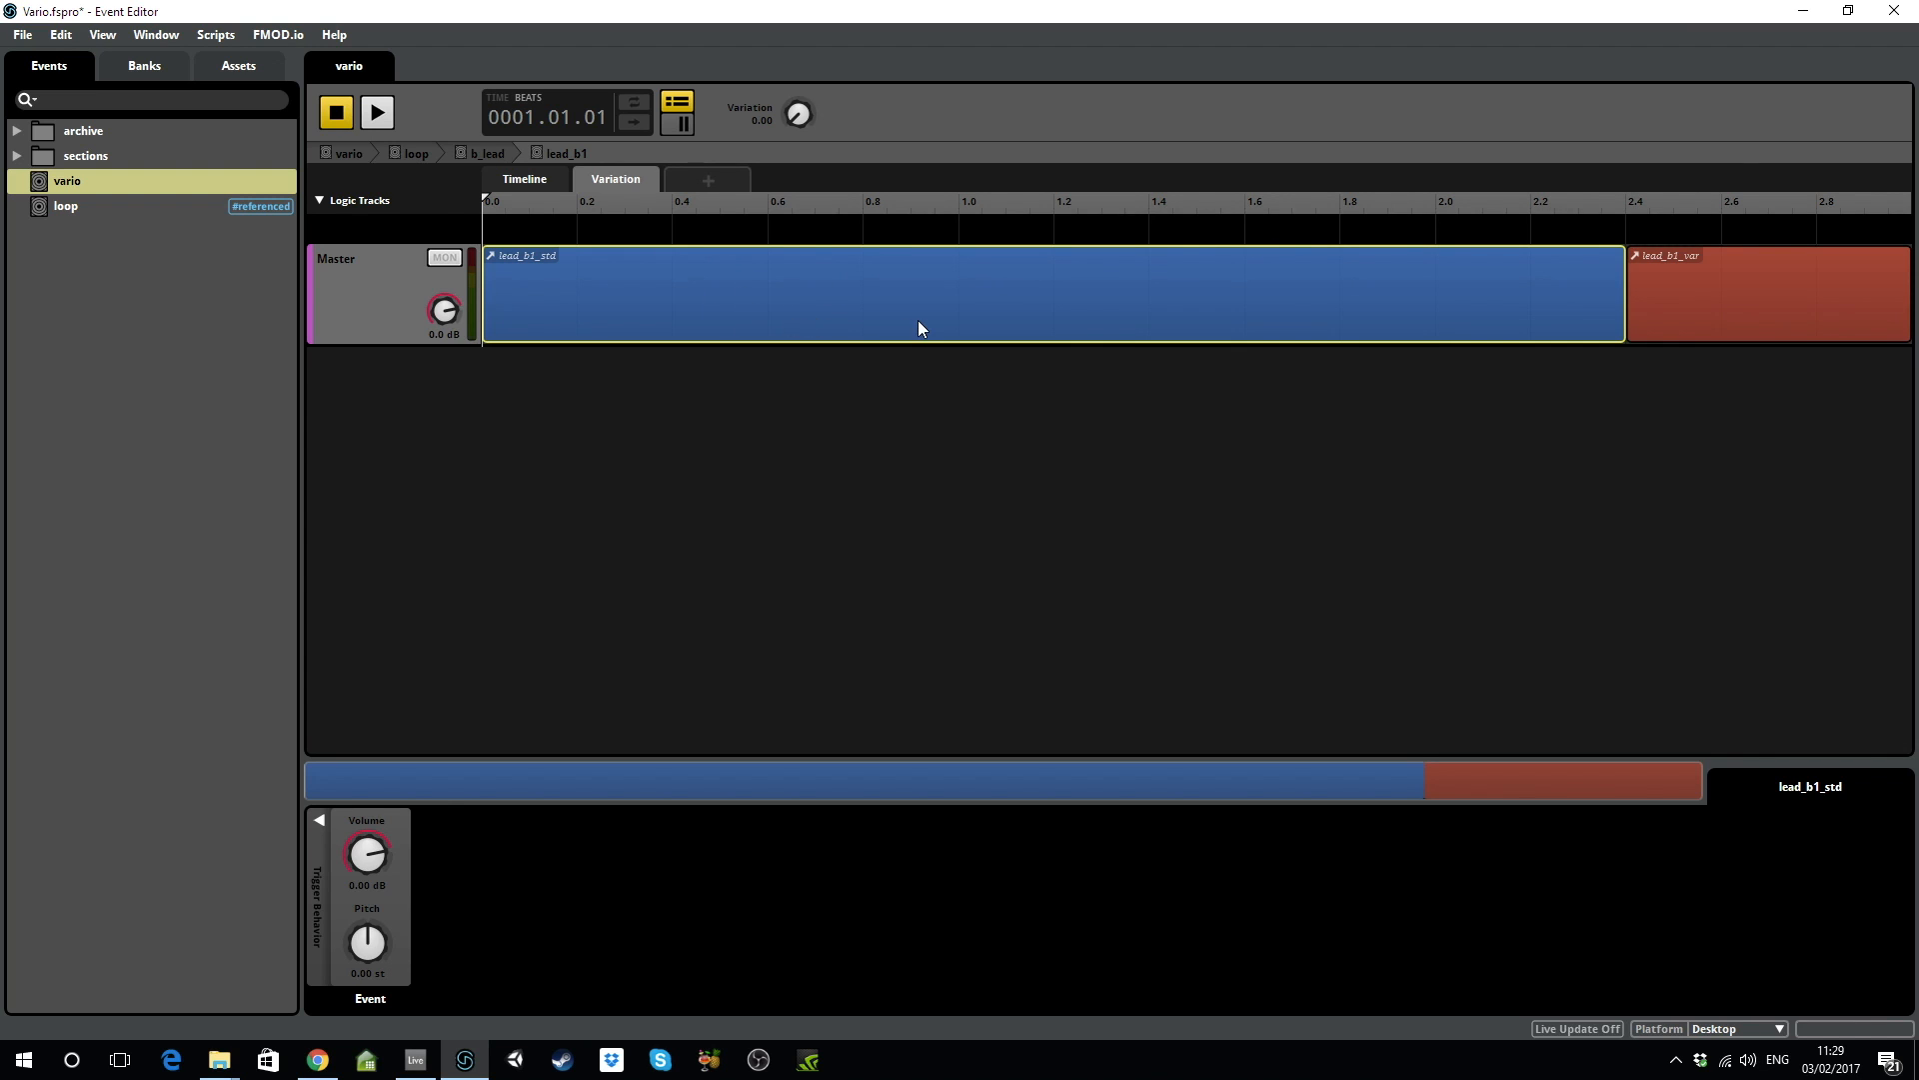
double_click(799, 290)
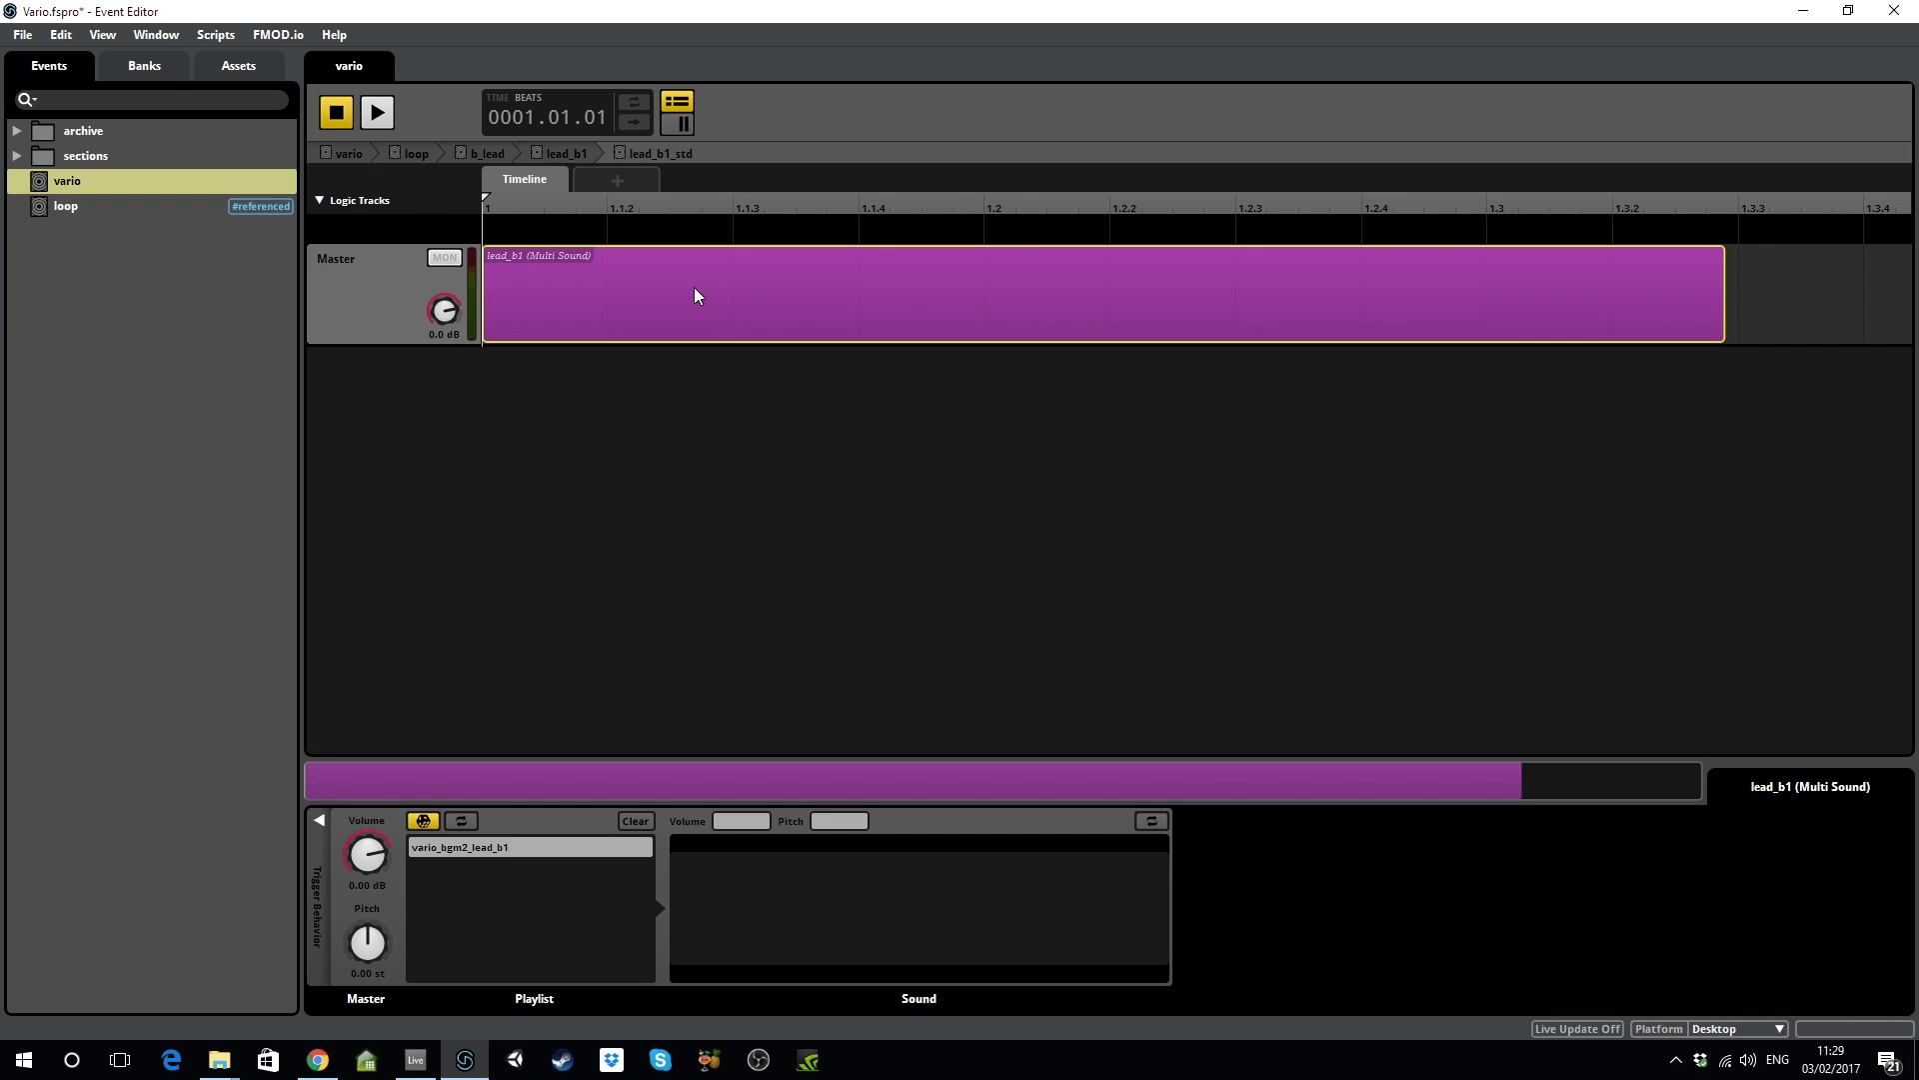
click(482, 848)
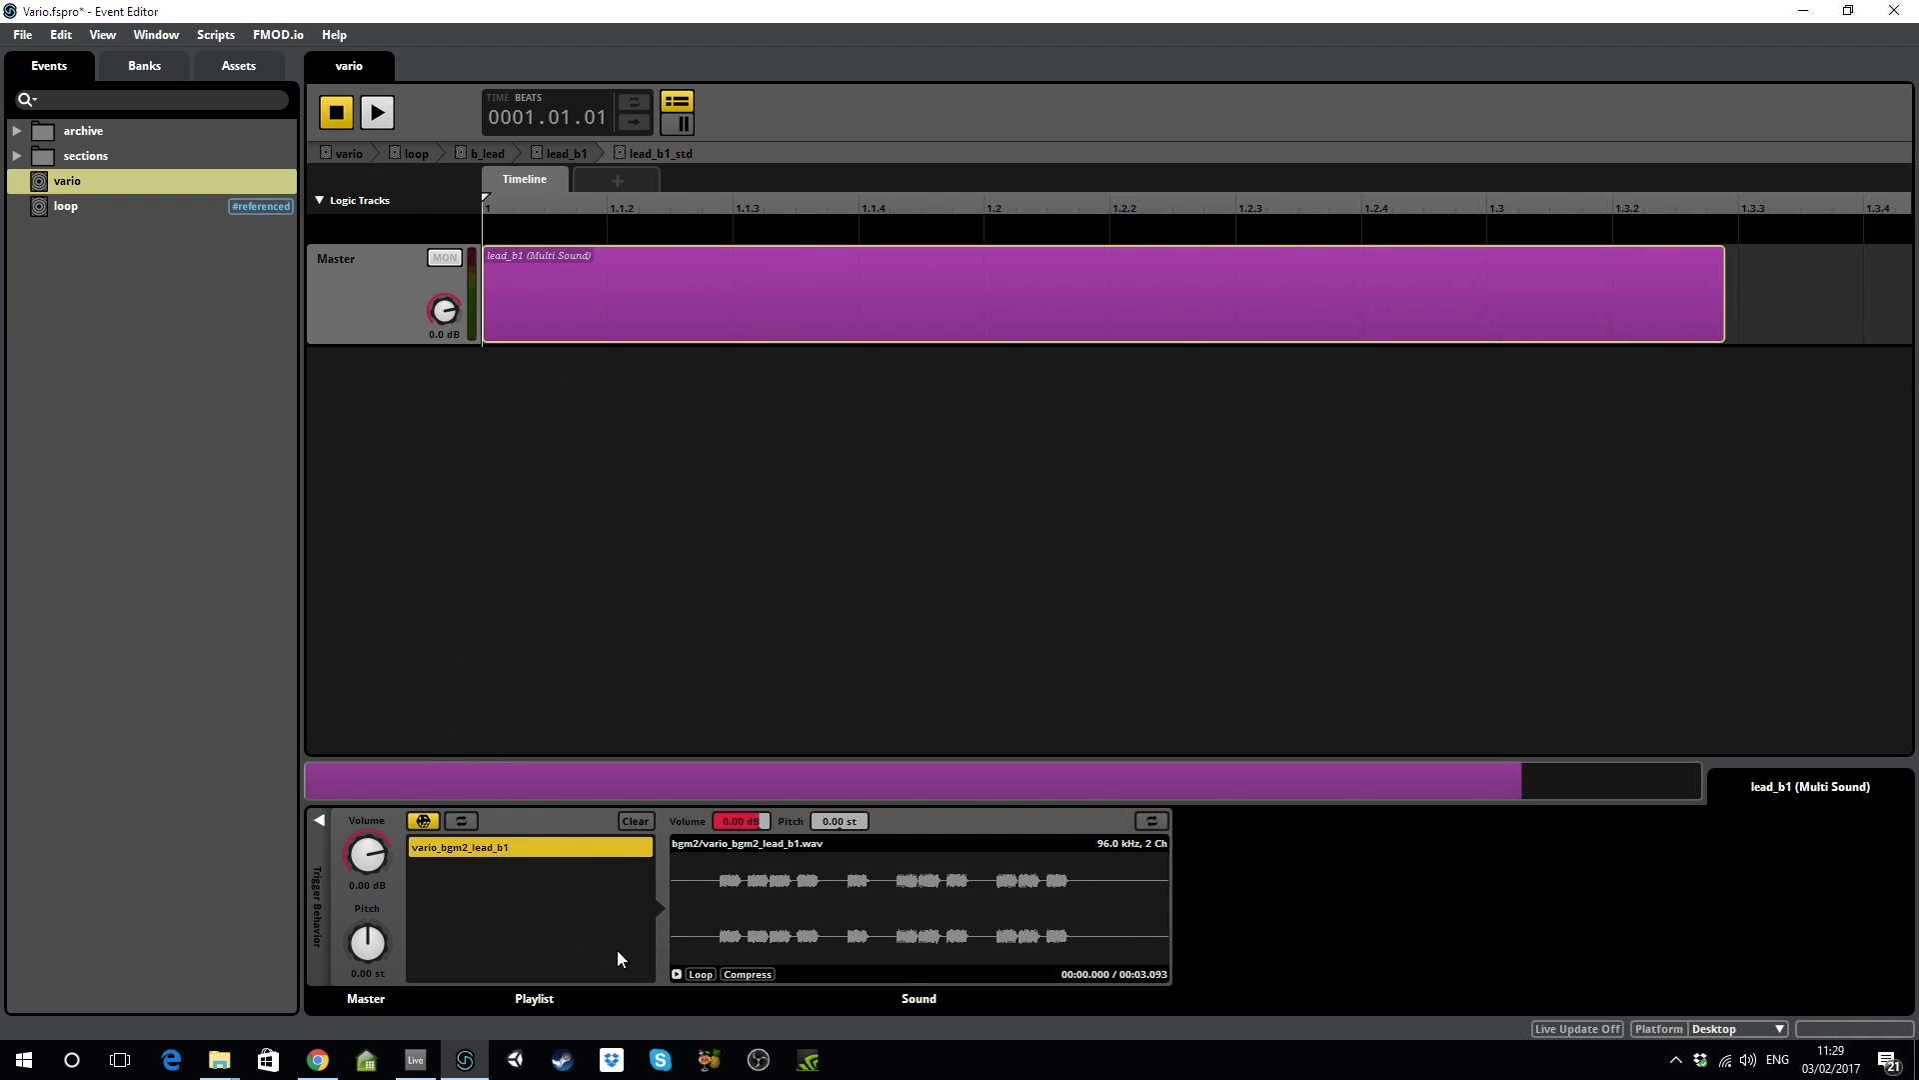
click(677, 973)
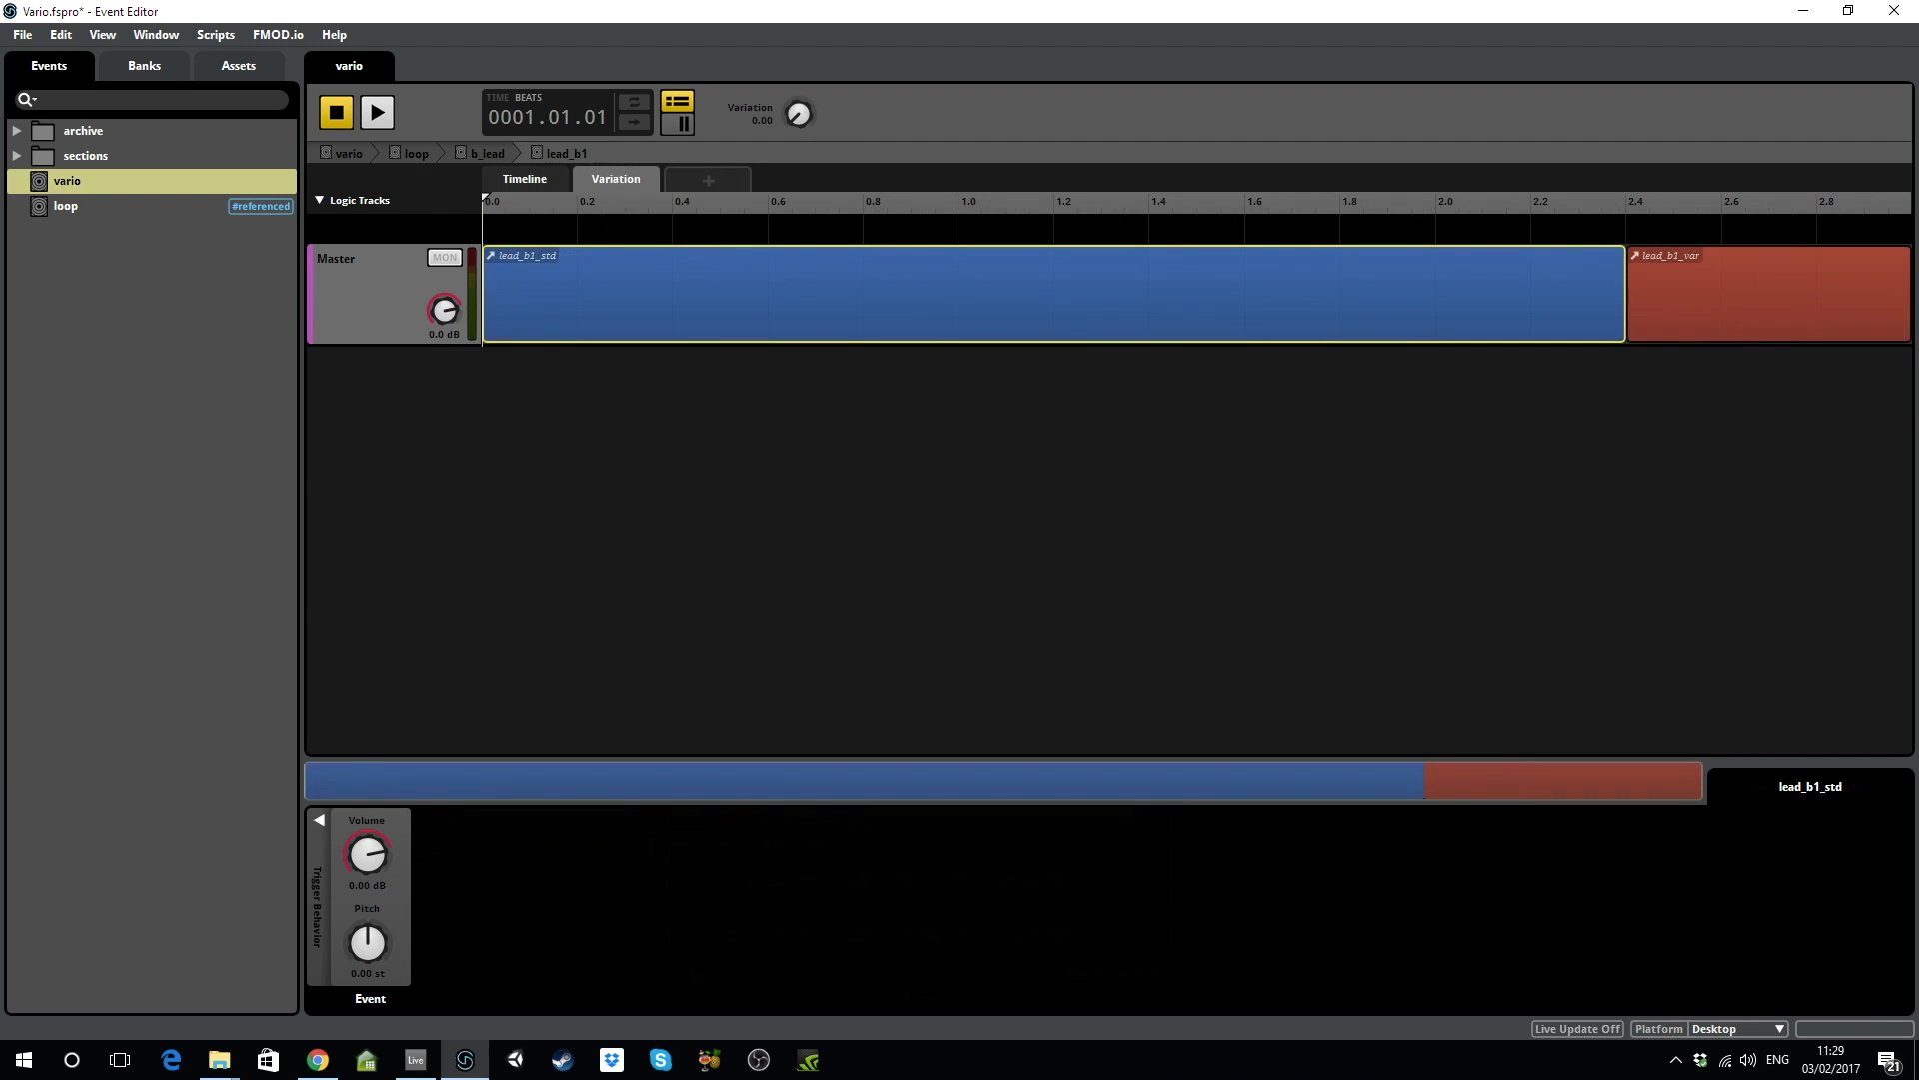
drag(798, 114, 798, 40)
Open lead_b1_var and repeatedly preview its takes vario_bgm2_lead_b1, lead_b1-1, lead_b1-2 and lead_b1-3.
double_click(1720, 321)
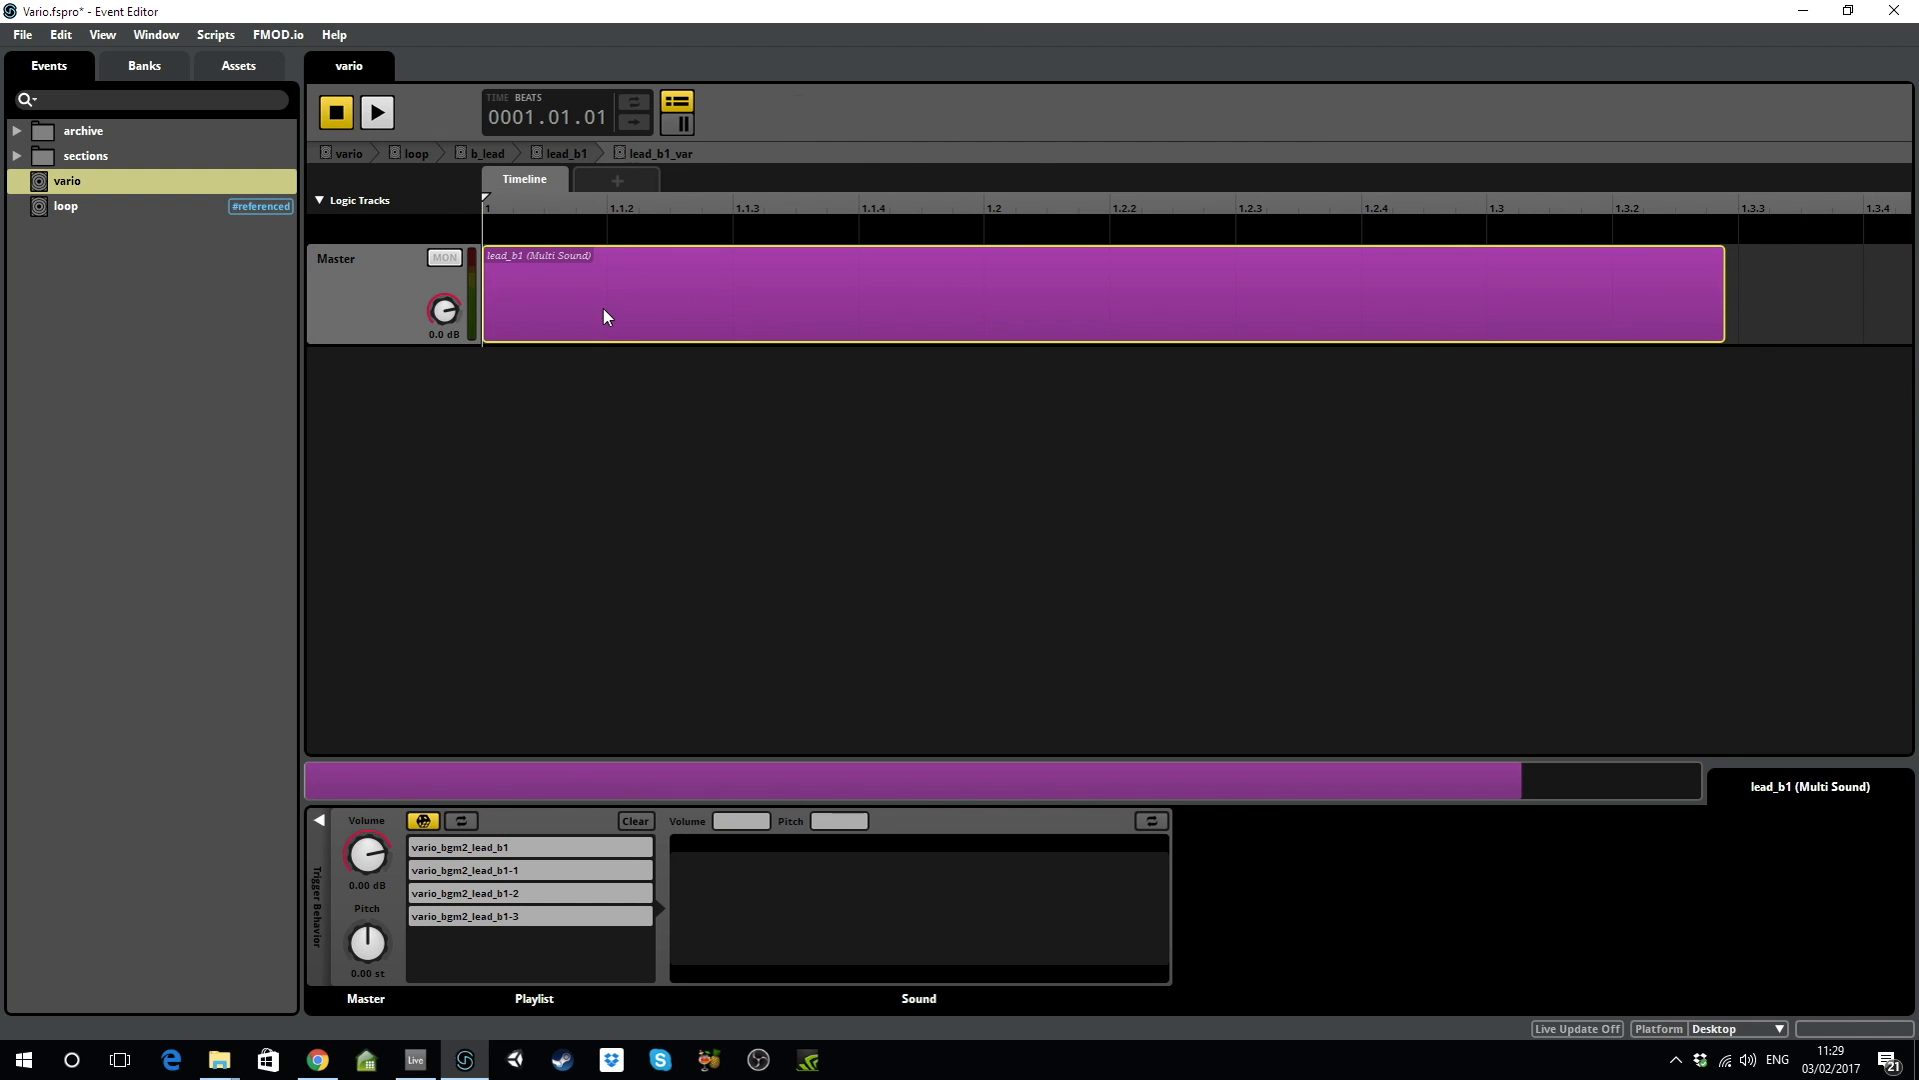
click(496, 847)
click(502, 869)
click(501, 893)
click(501, 916)
click(505, 847)
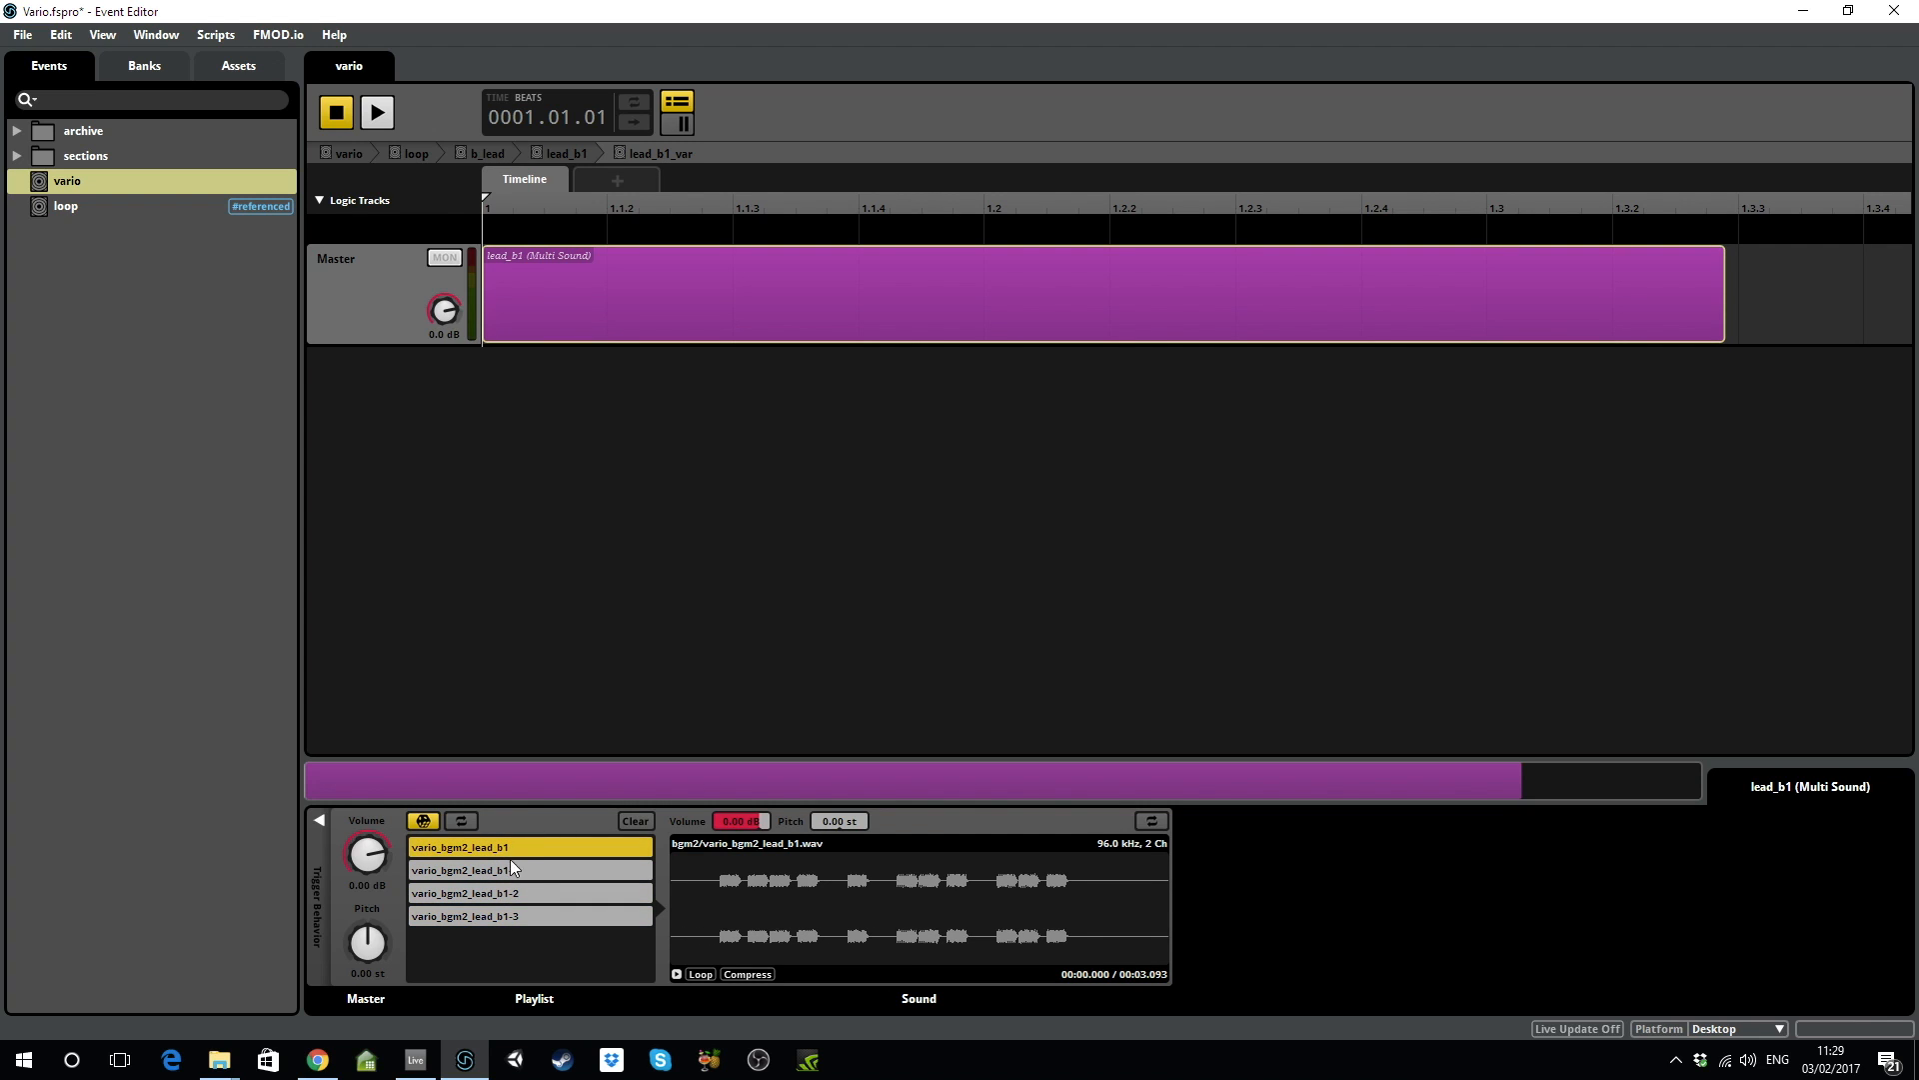
click(524, 868)
click(514, 892)
click(518, 916)
click(523, 872)
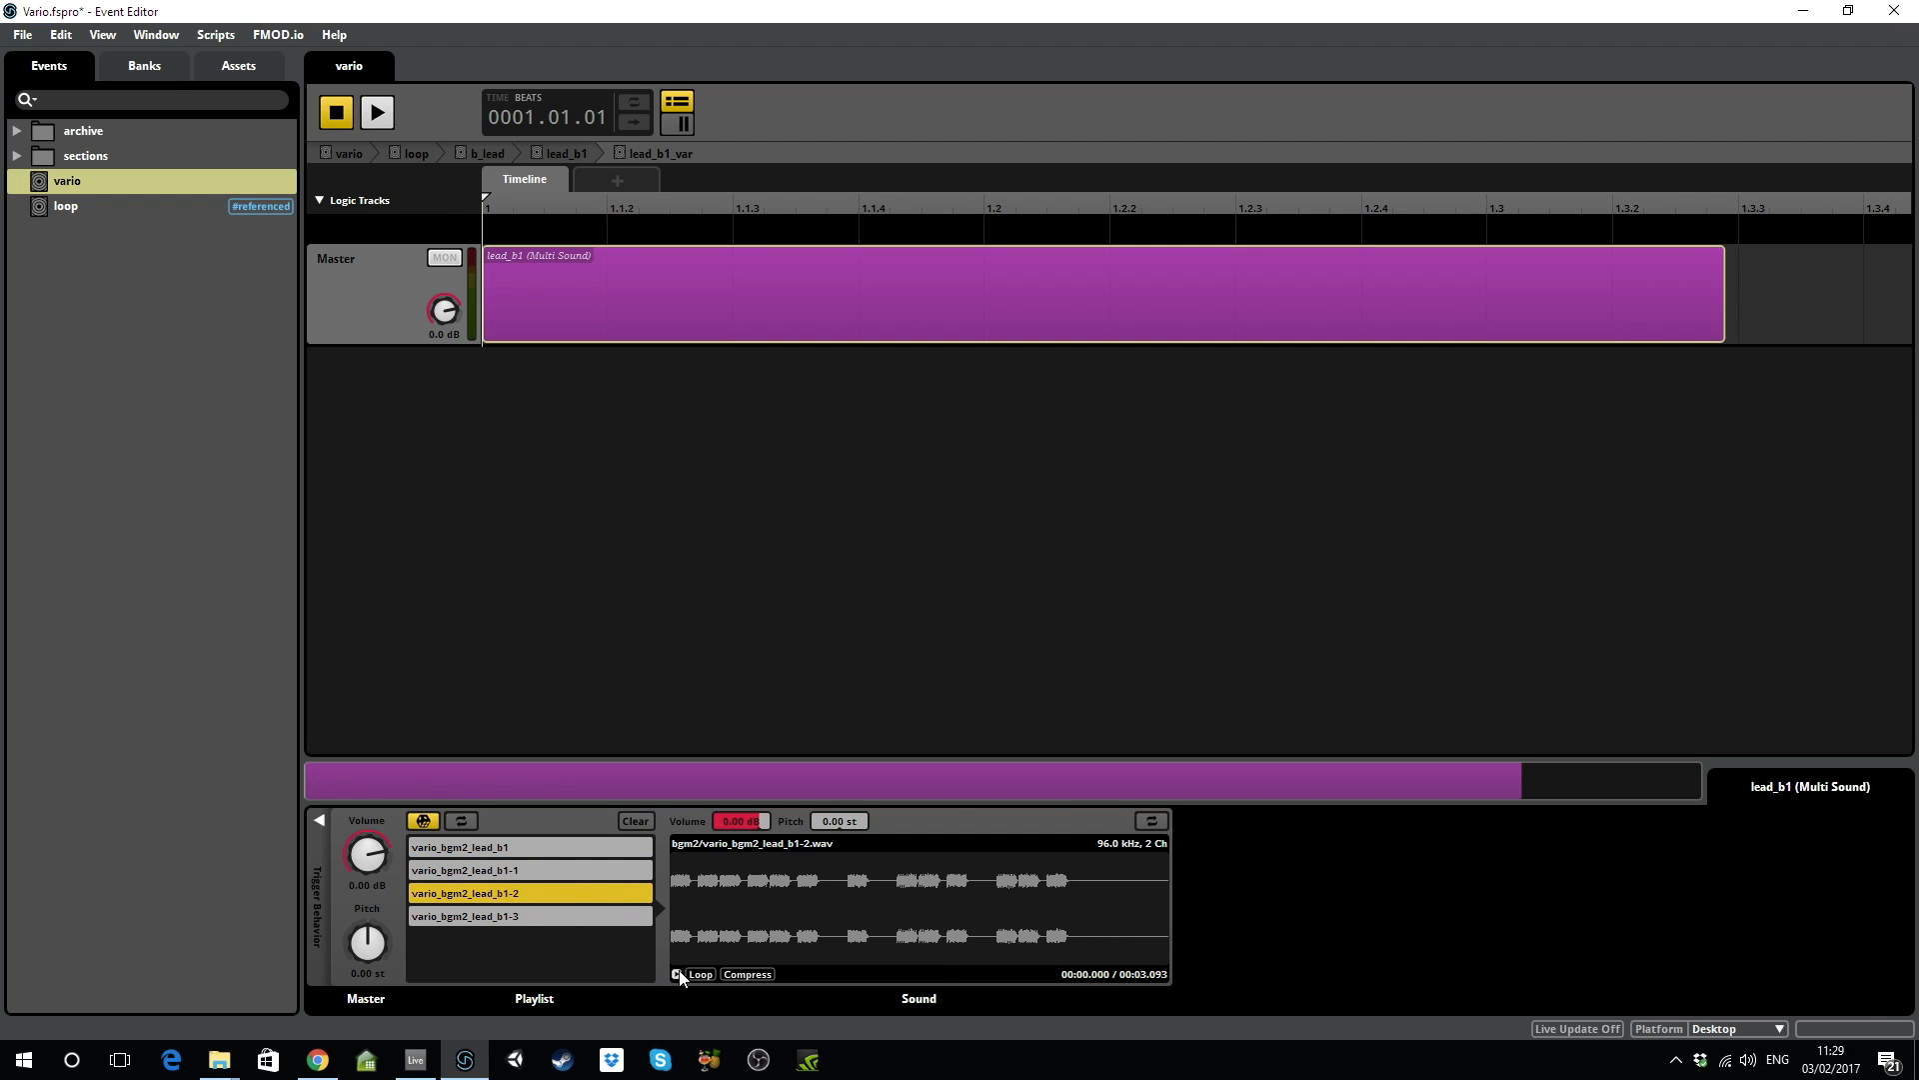
click(536, 890)
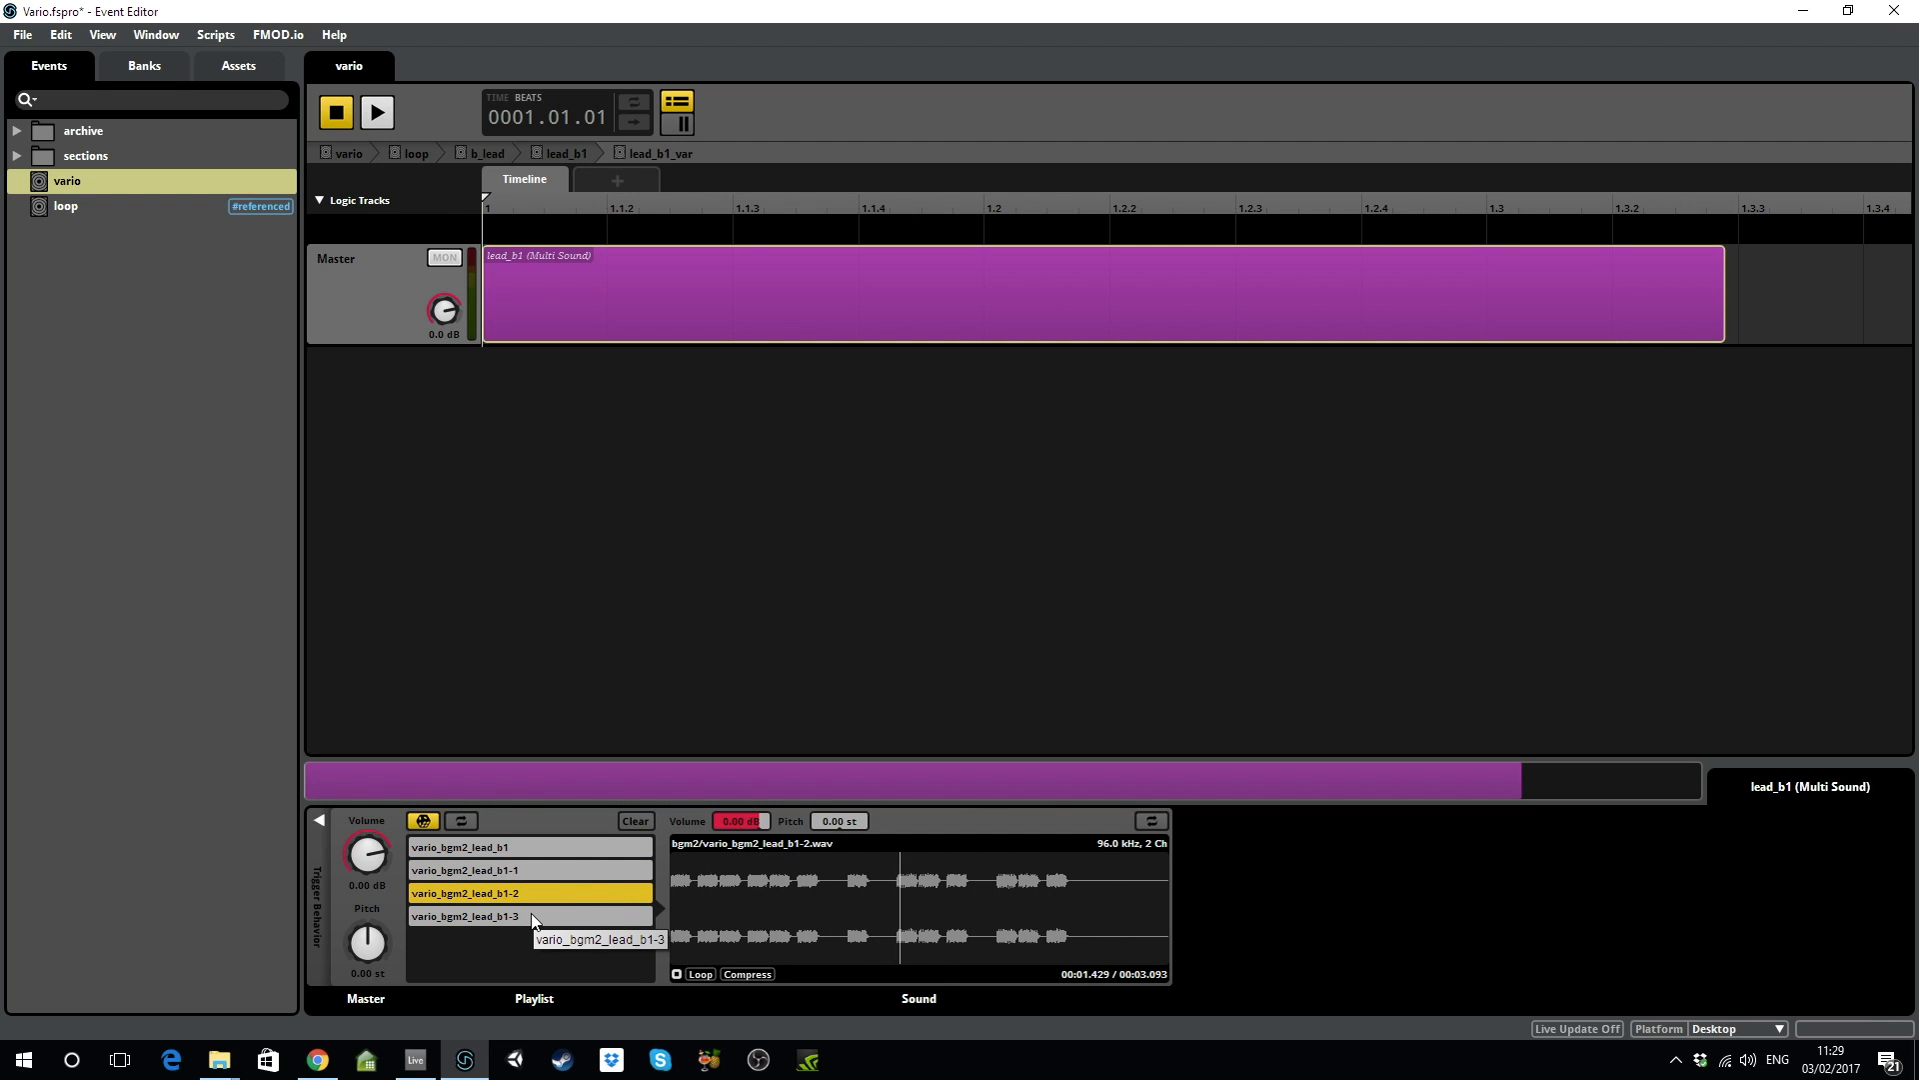
click(530, 913)
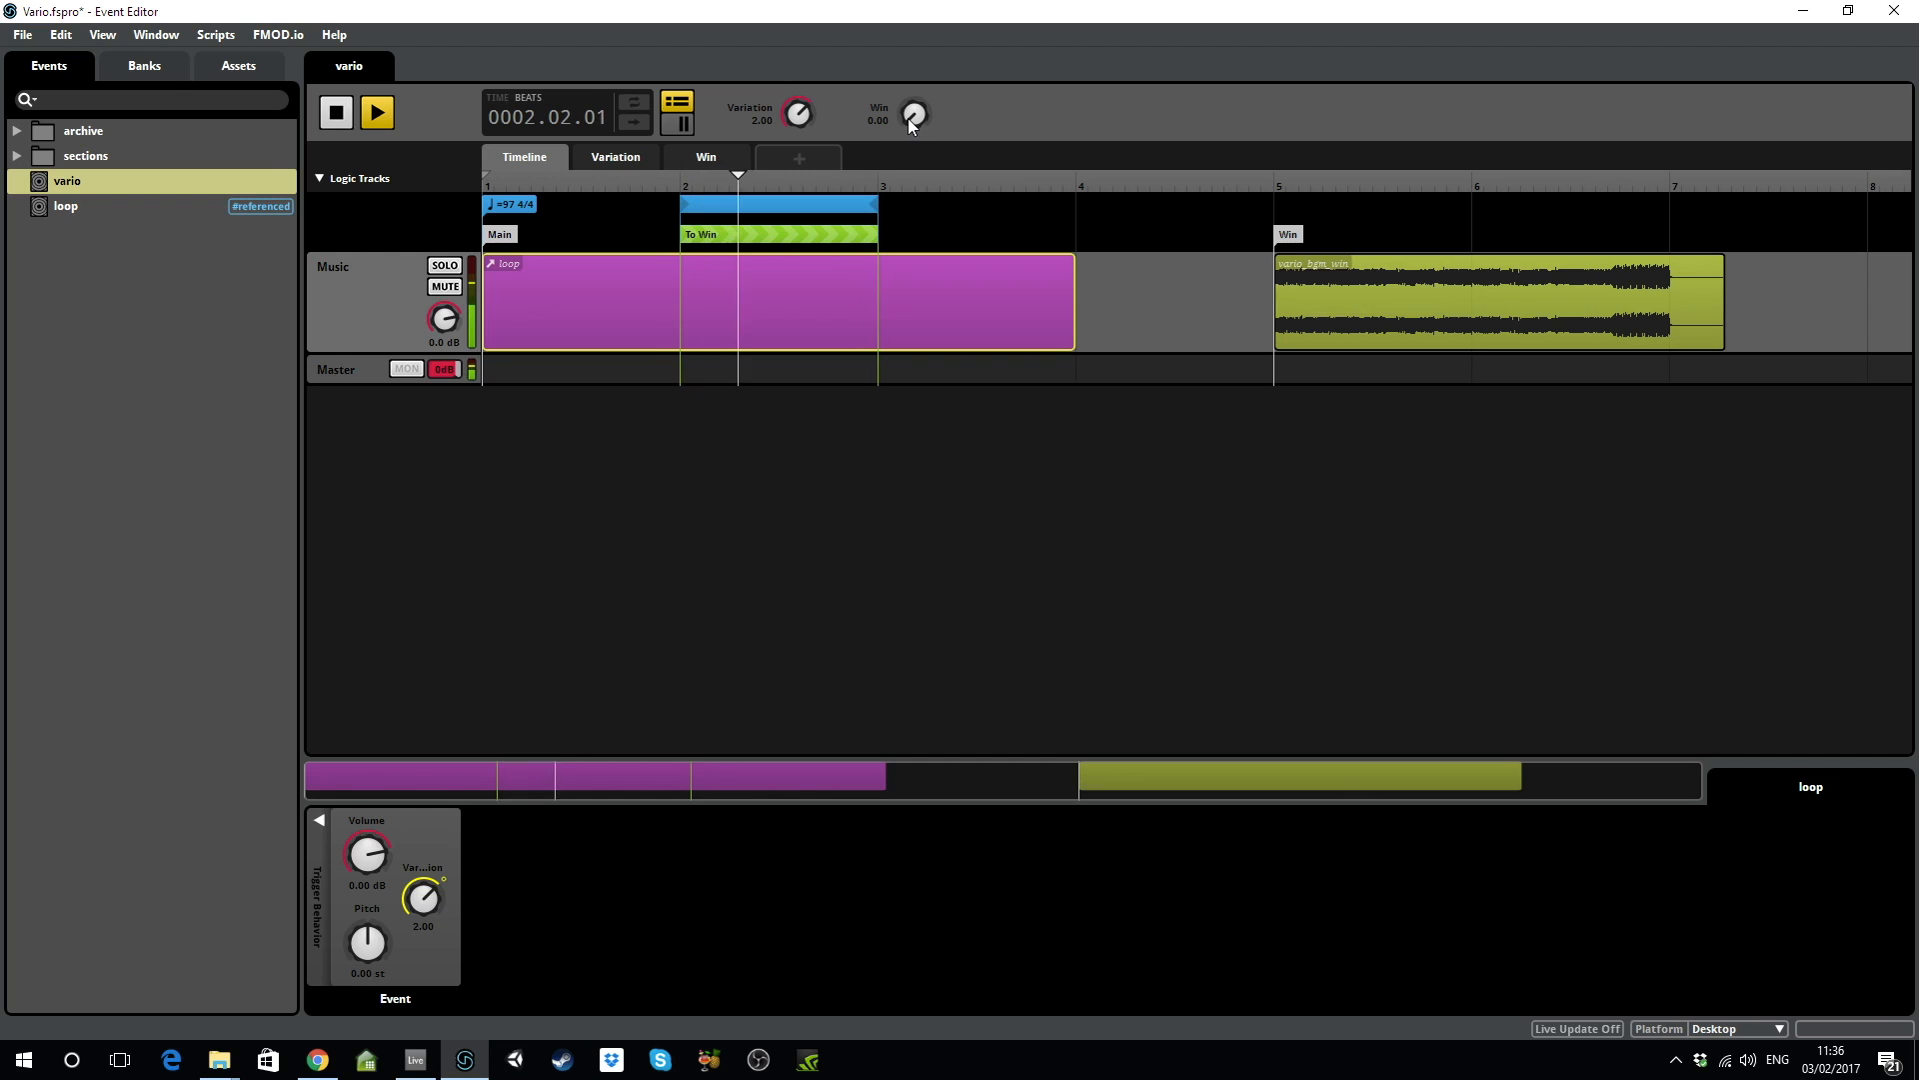
Raise the Win parameter to 1.00 while vario plays at Variation 2.00.
drag(912, 122, 912, 95)
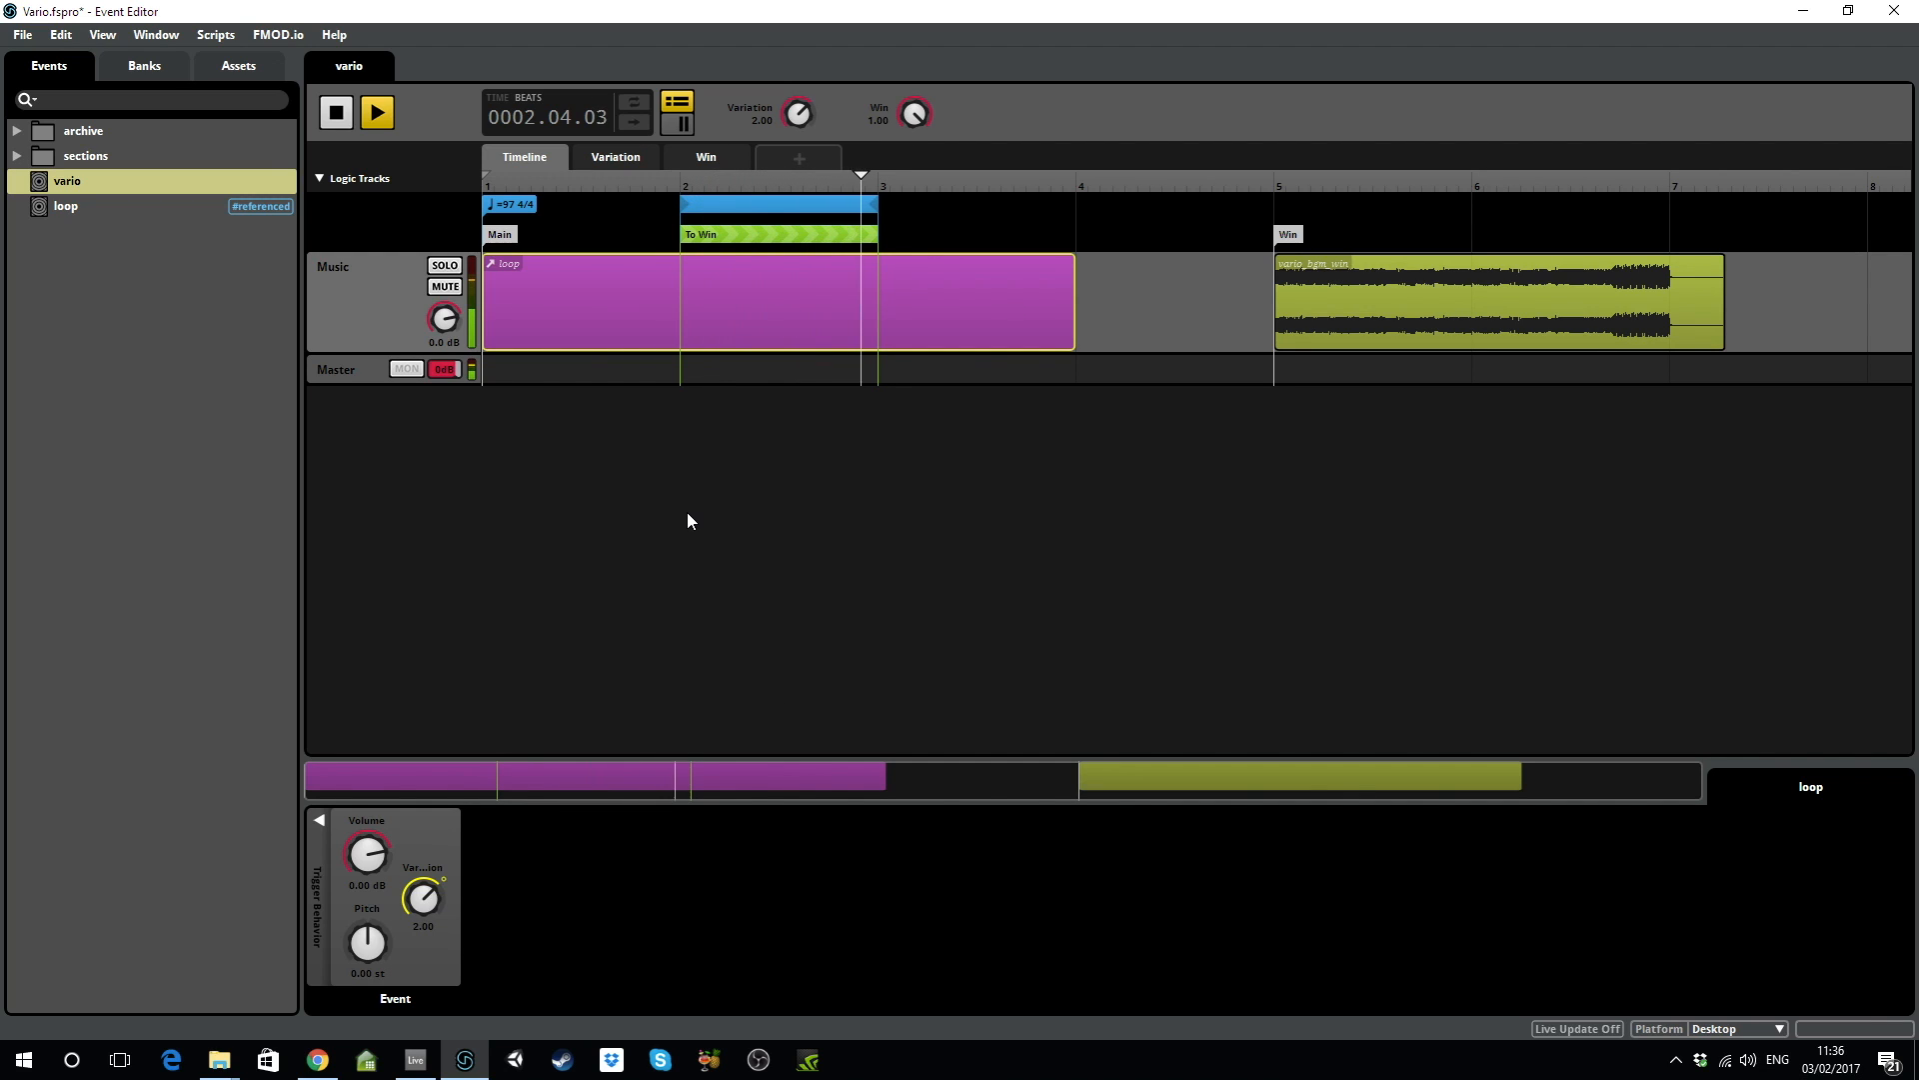